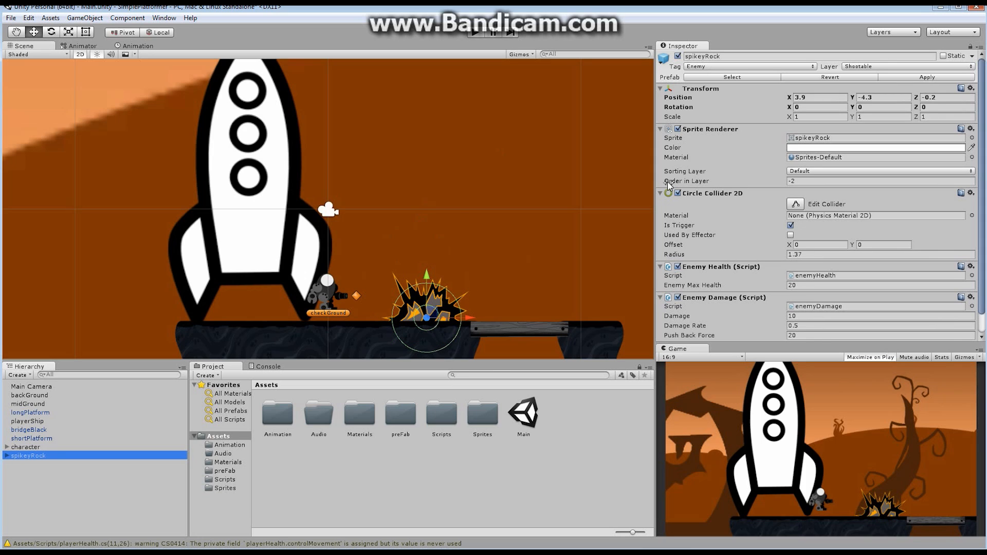
- Check the available tags for spikeyRock, keep it tagged Enemy, and clear the selection
click(725, 68)
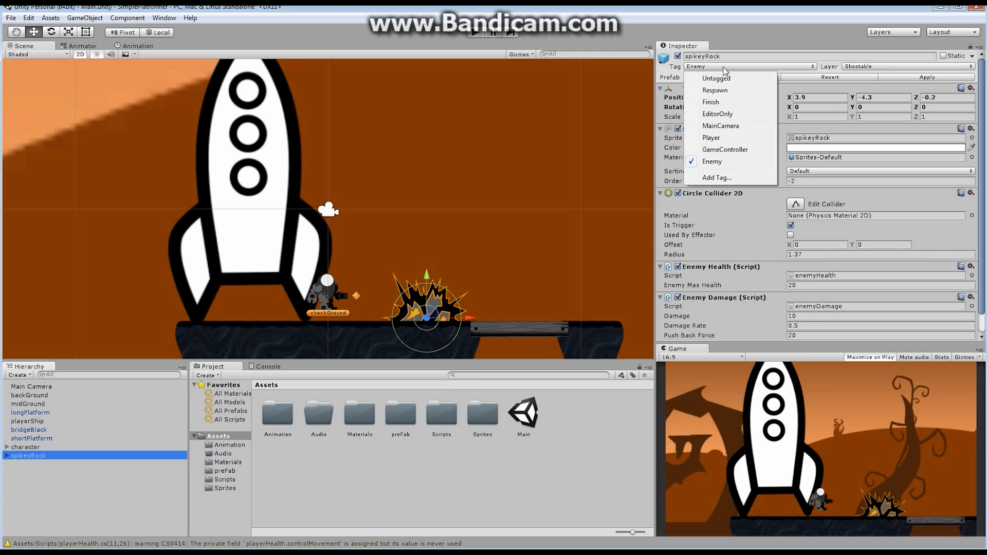
click(713, 161)
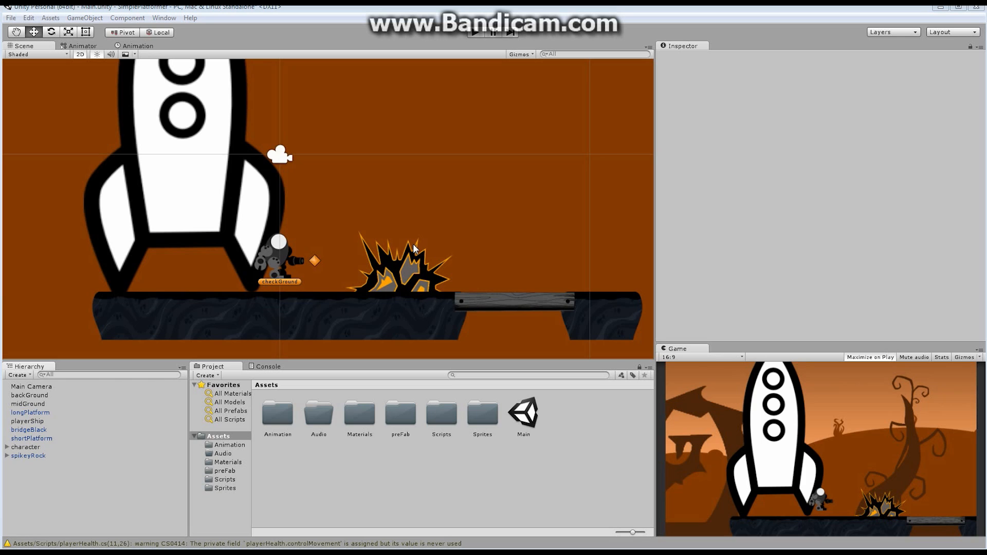
click(66, 497)
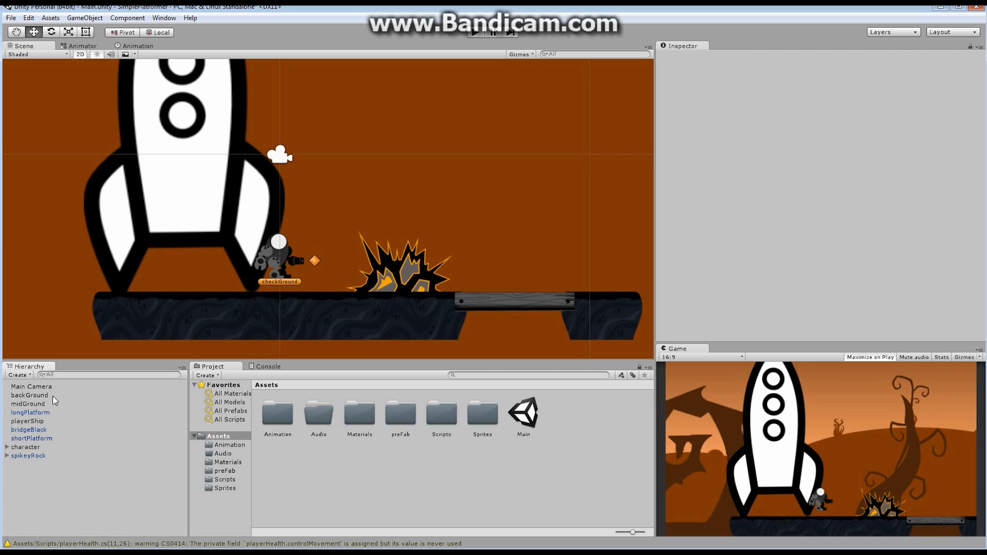
- Add a UI Canvas to the scene
click(24, 377)
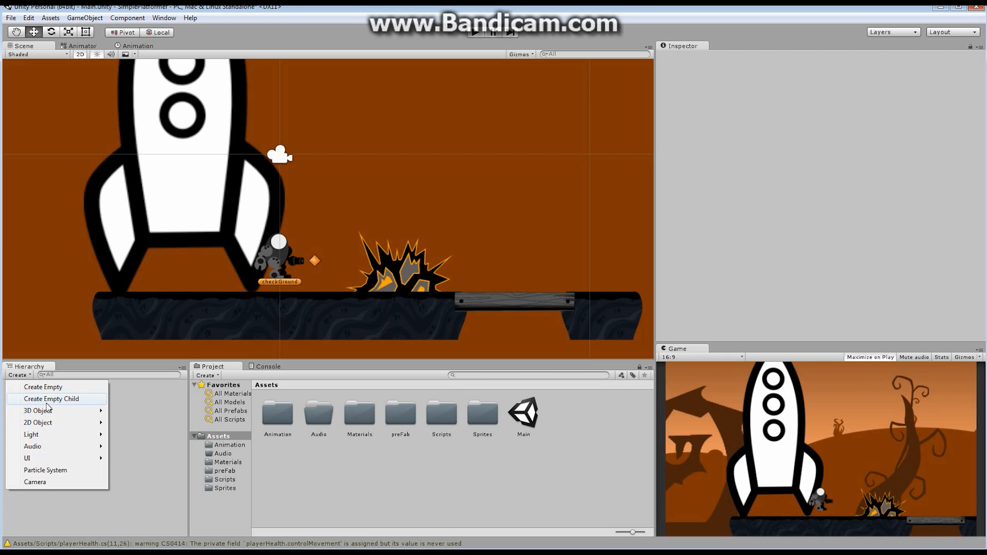
mouse_move(47, 451)
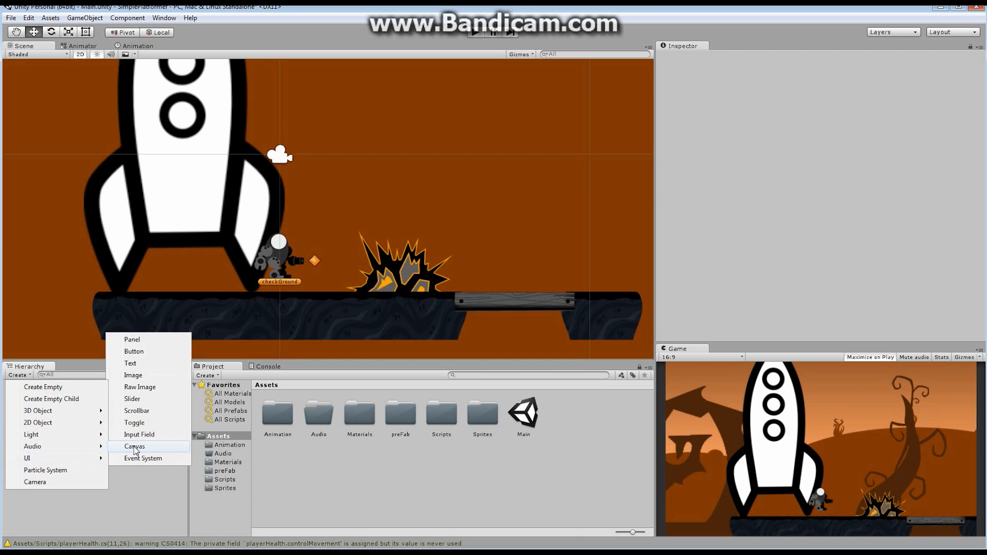
click(134, 446)
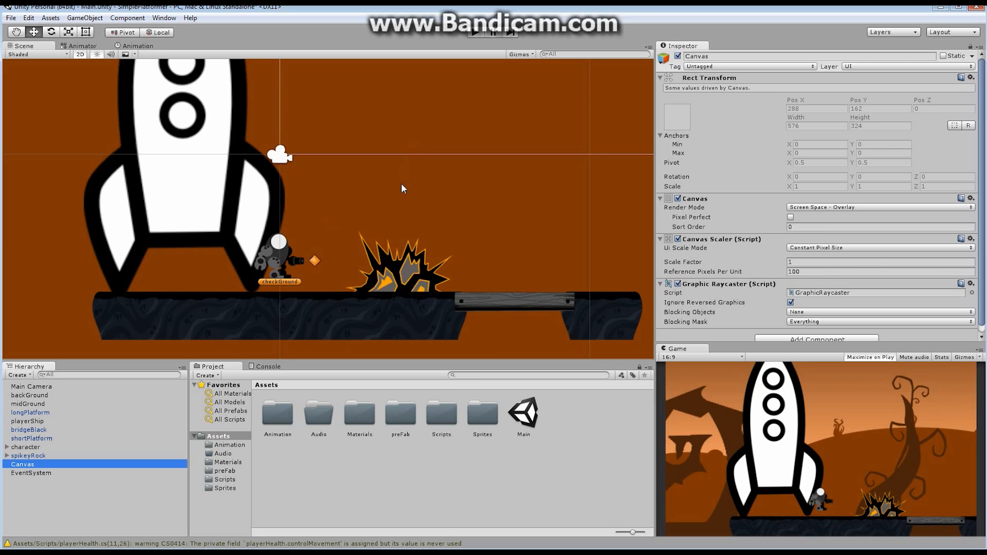
key(f)
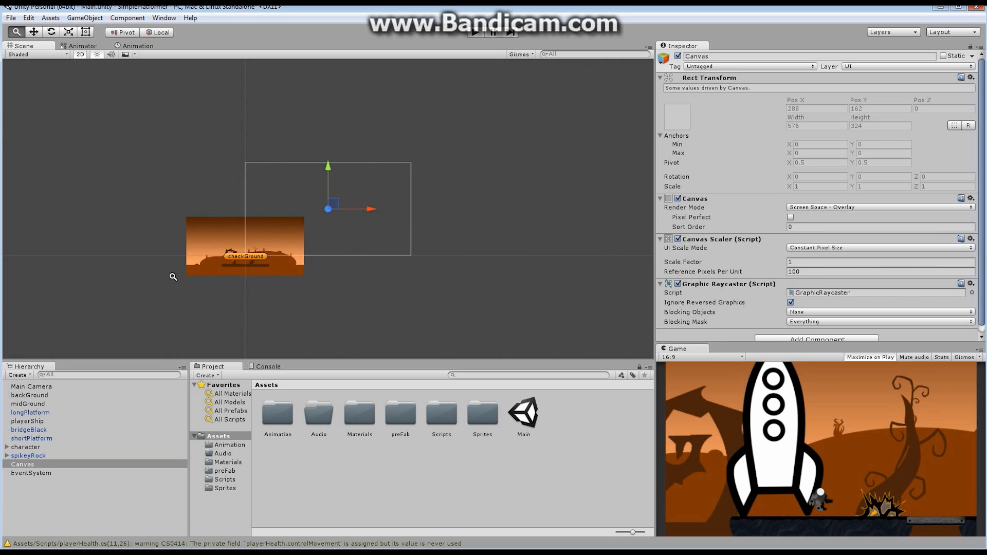
alt+right_drag(172, 277, 425, 249)
alt+drag(343, 262, 363, 229)
alt+right_drag(242, 252, 340, 262)
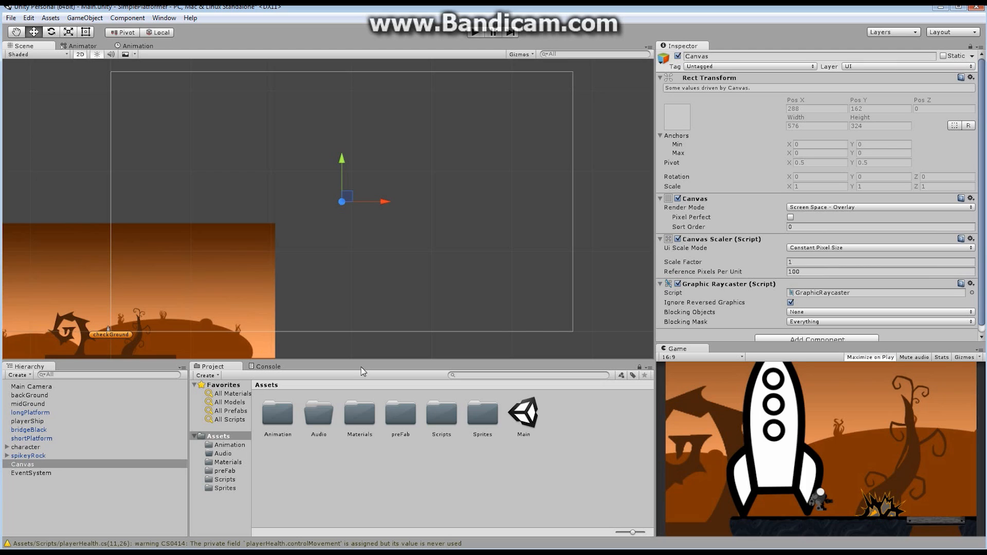
- Rename the new canvas playerHUDCanvas, then inspect the EventSystem object
click(719, 56)
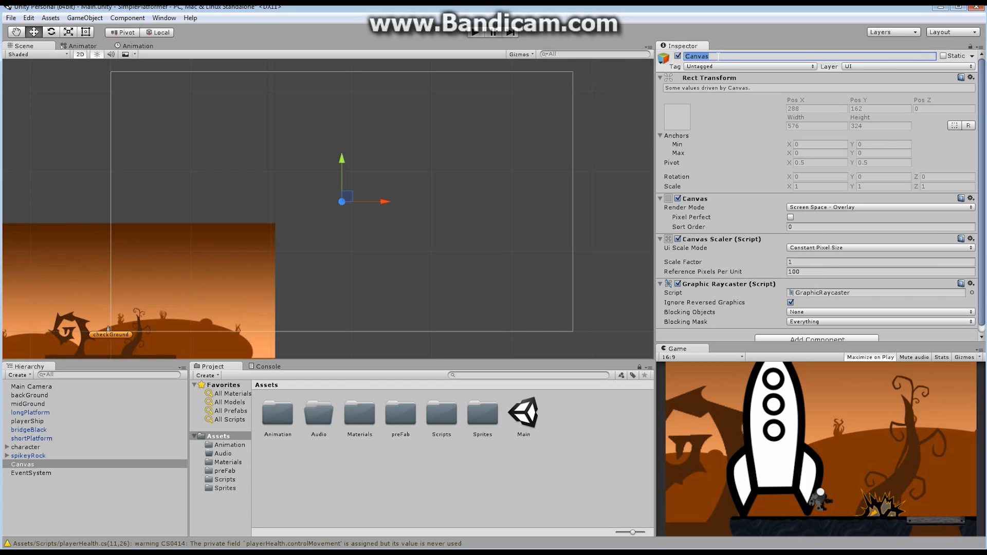
text(HUDCana)
key(BackSpace)
key(BackSpace)
key(BackSpace)
key(BackSpace)
key(BackSpace)
key(BackSpace)
text(playerHUDCanavas)
key(BackSpace)
key(BackSpace)
key(BackSpace)
key(BackSpace)
text(vas)
key(Return)
click(32, 473)
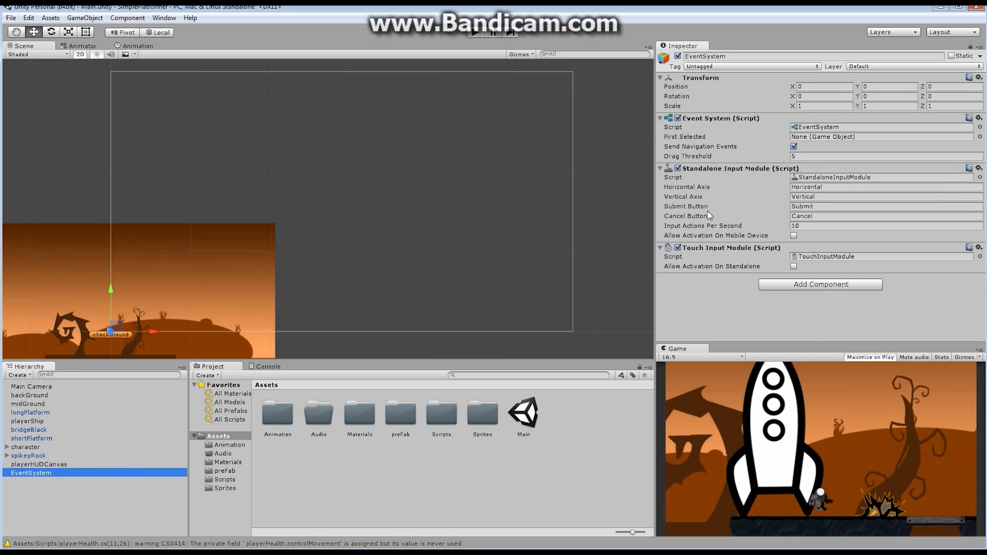
- Add a Canvas Group component to playerHUDCanvas
click(56, 465)
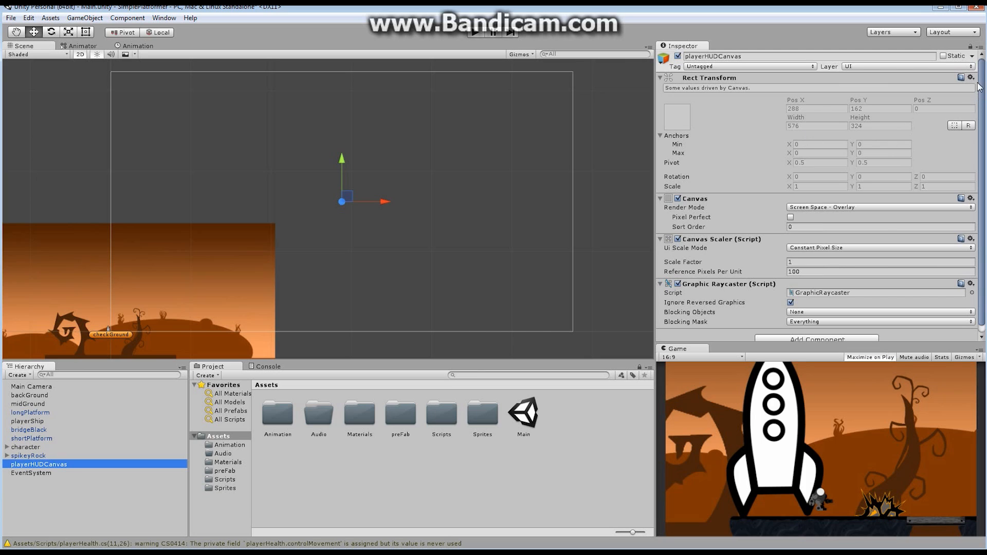
scroll(771, 195, down, 1)
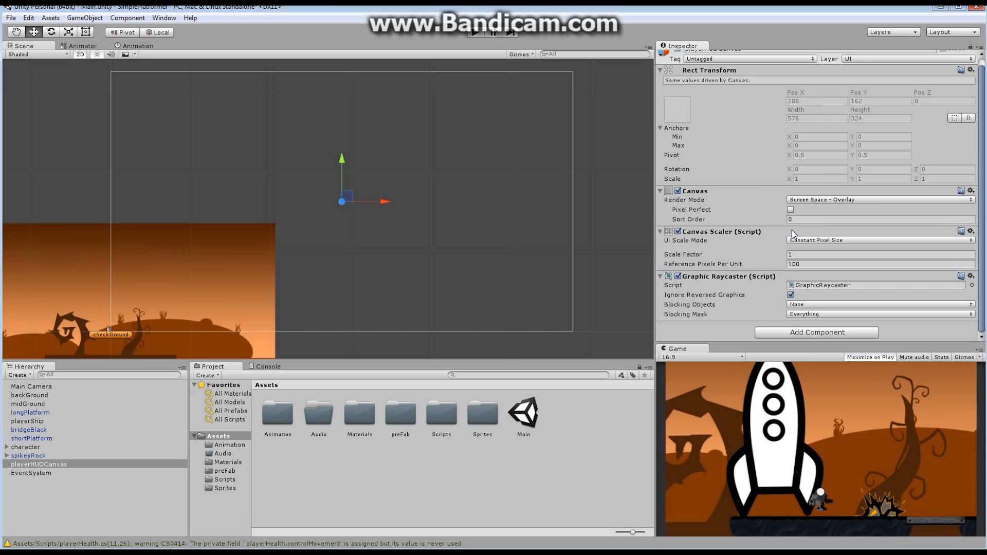
click(817, 334)
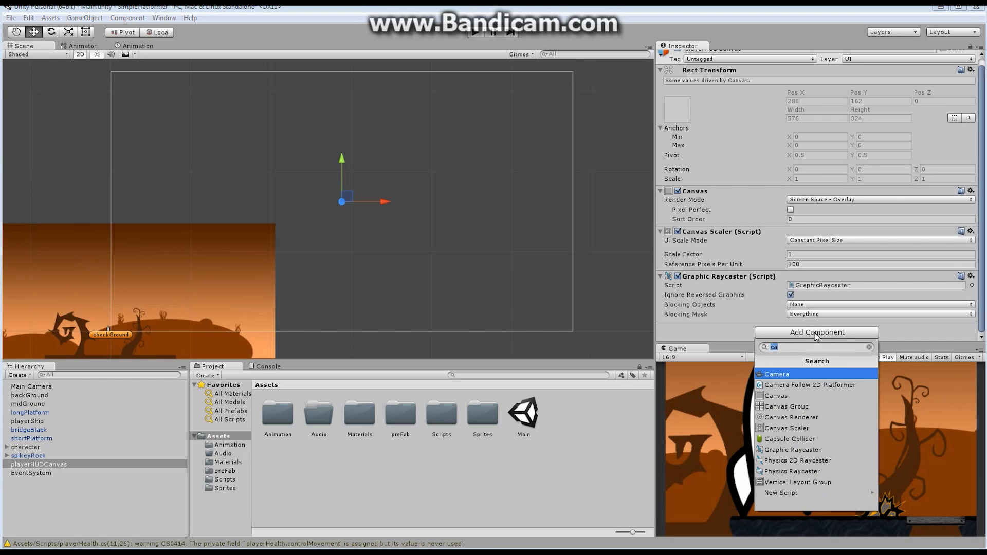
text(a)
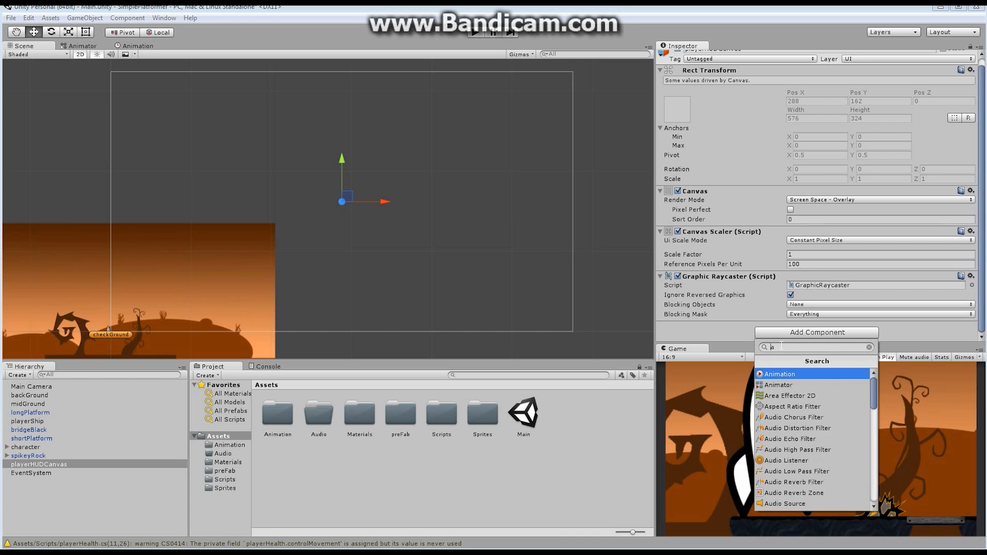
key(BackSpace)
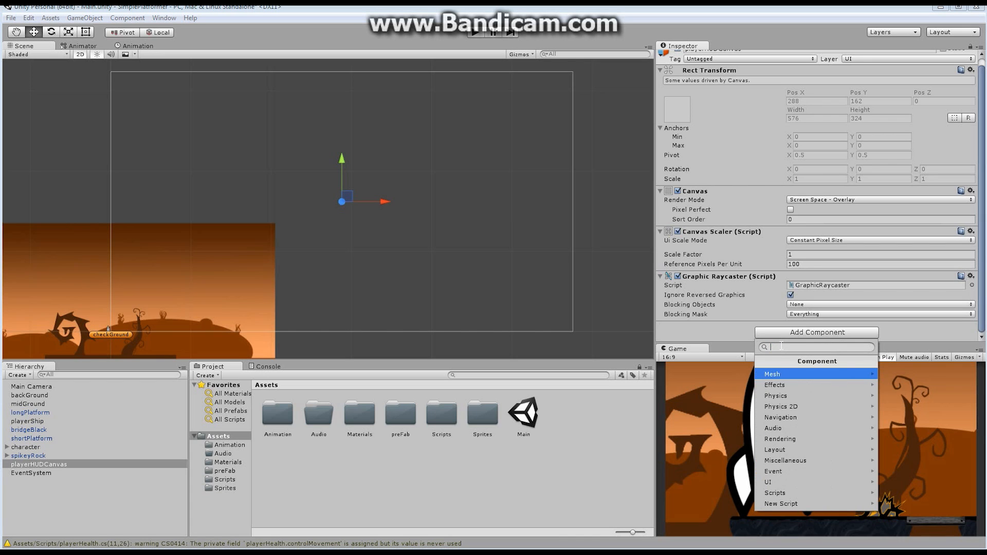
click(789, 482)
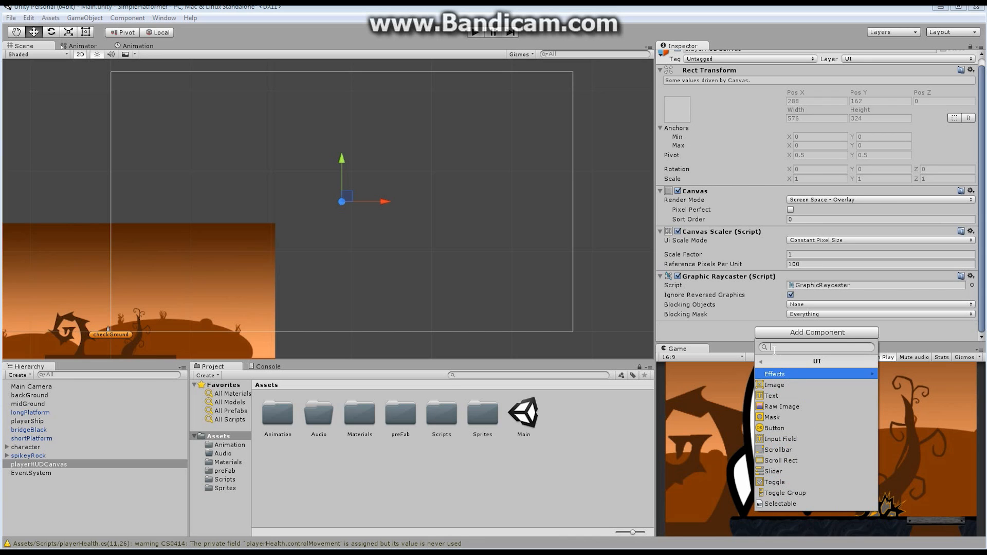
text(Ca)
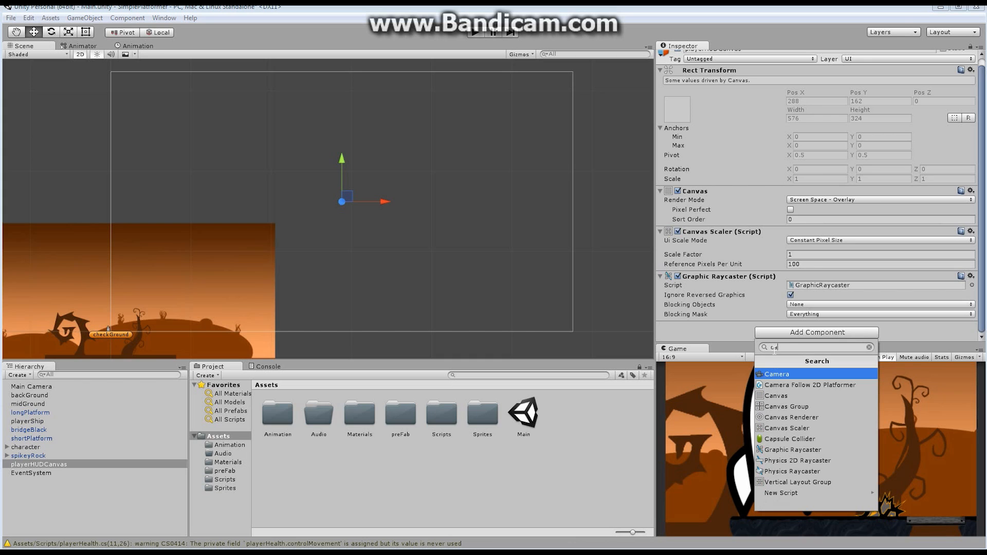
text(n)
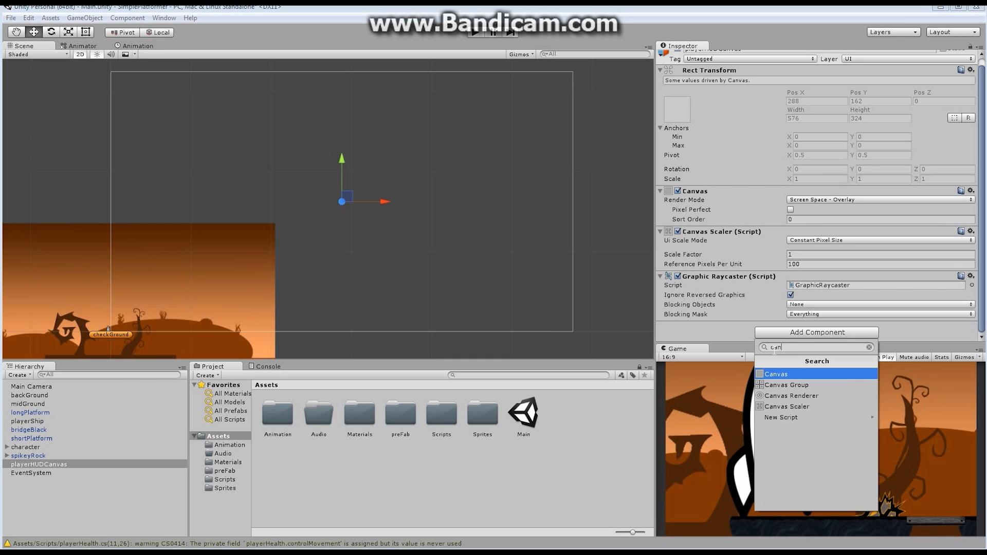
click(790, 386)
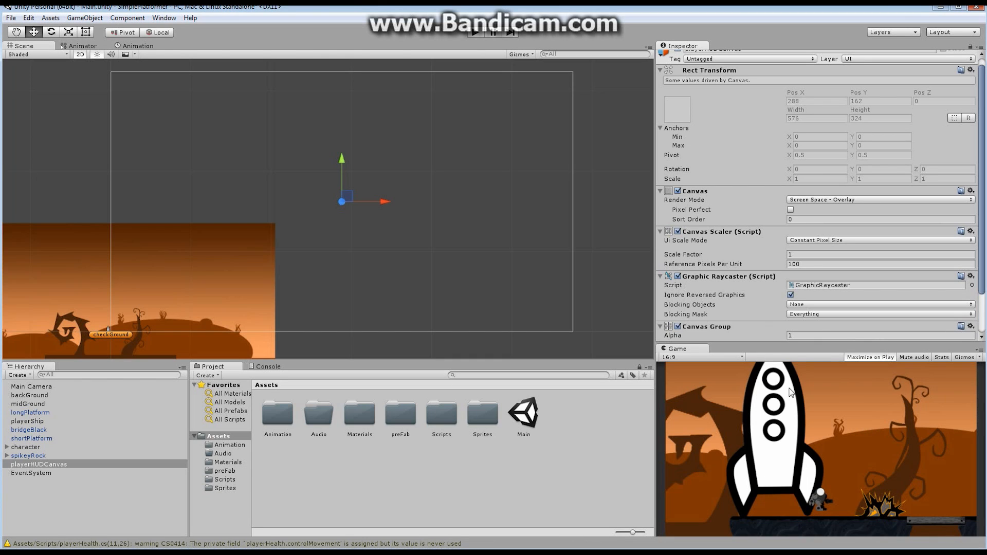
- Turn off Interactable and Blocks Raycasts in the Canvas Group of playerHUDCanvas
drag(982, 81, 982, 149)
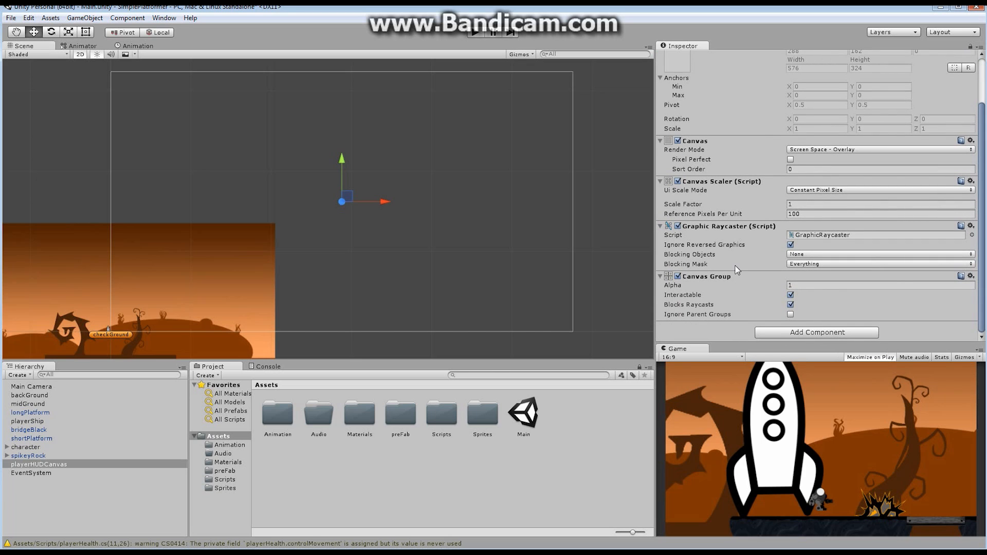
click(791, 296)
click(791, 305)
- Create an empty child object under playerHUDCanvas and name it playerHealthUI
click(49, 465)
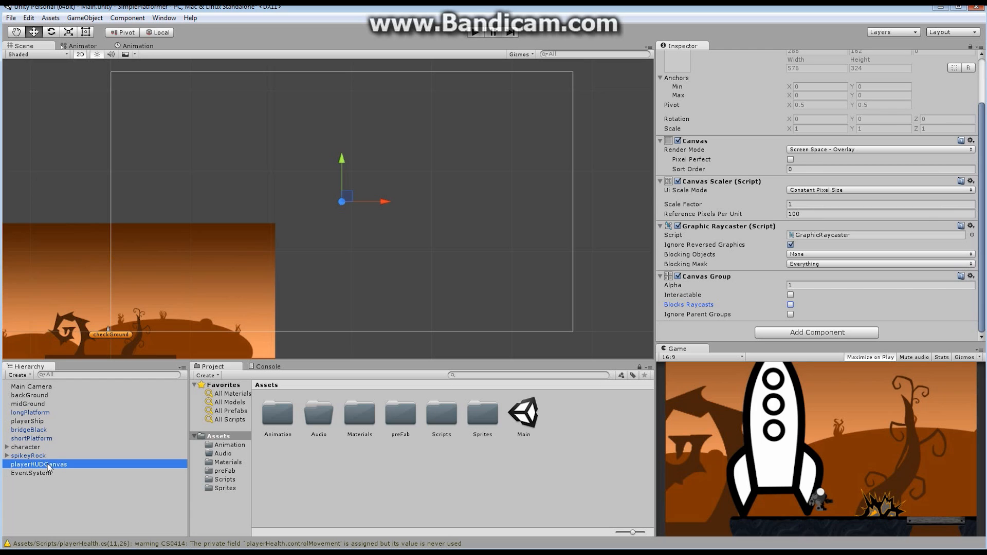
click(21, 375)
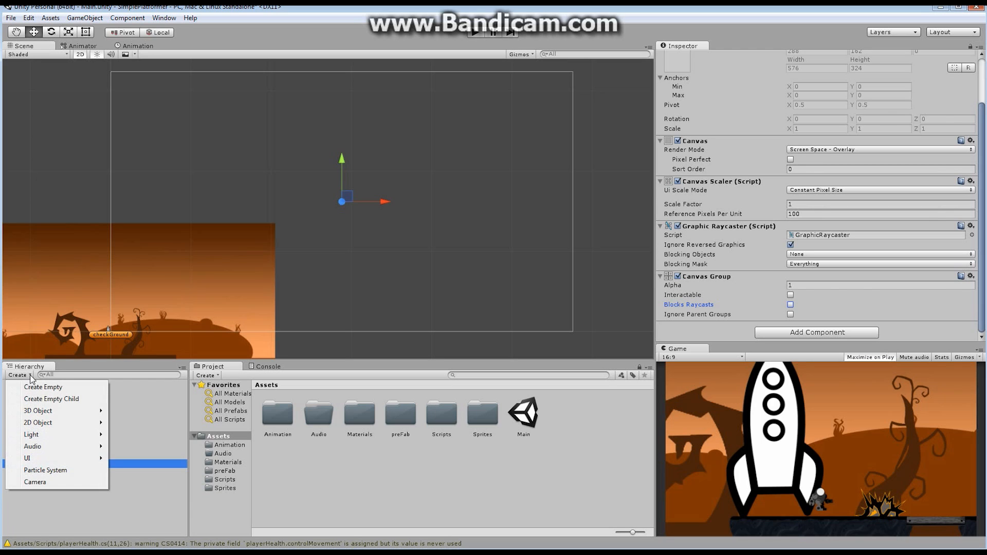
click(43, 400)
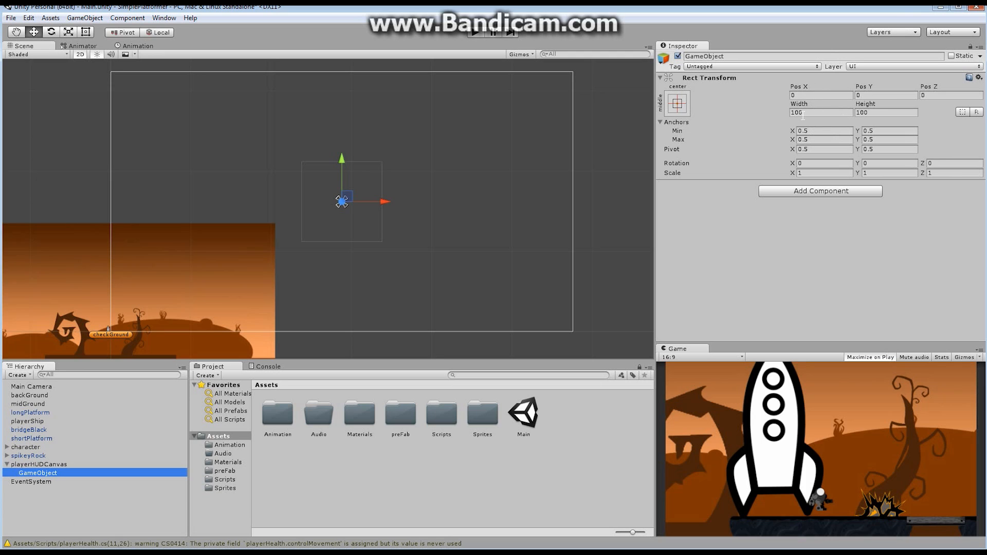
click(734, 55)
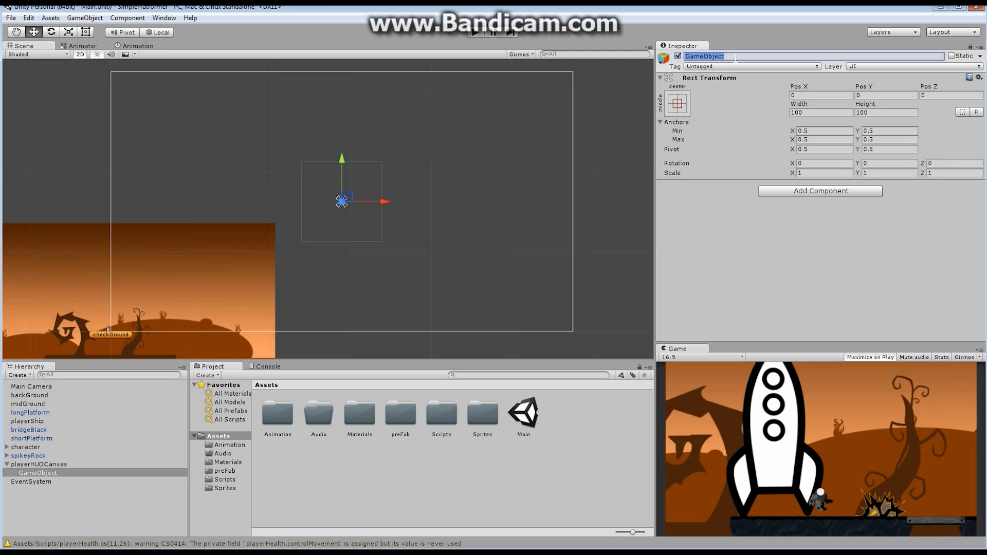
text(playerHealthUI)
key(Return)
- Try adjusting the minimum X anchor of playerHealthUI and set it back to 0.5
click(16, 32)
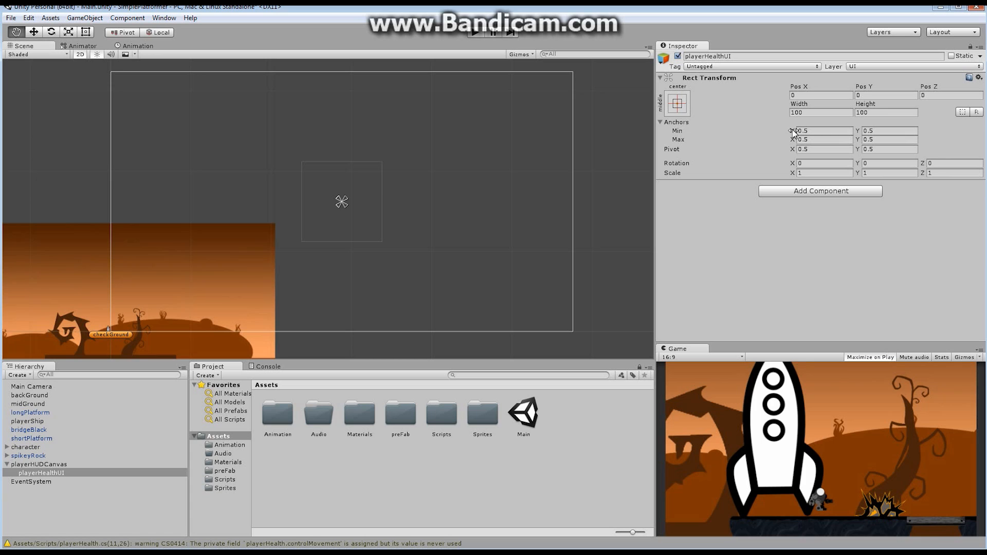
mouse_move(792, 131)
mouse_down()
mouse_move(786, 125)
mouse_move(793, 130)
mouse_up()
double_click(822, 130)
text(0.5)
key(Return)
- Anchor playerHealthUI to the canvas's top-left corner using the anchor preset, leaving its pivot and position alone
click(679, 105)
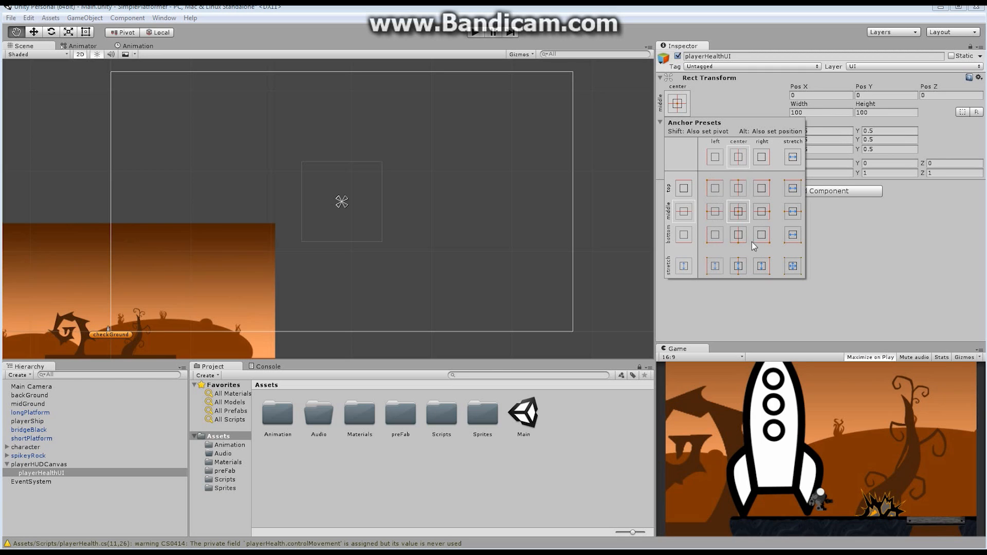
click(714, 189)
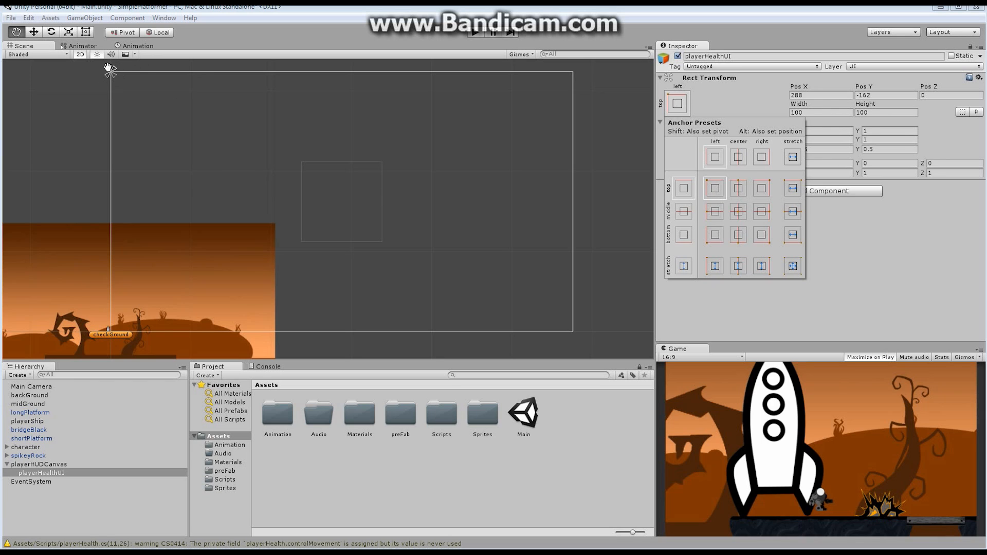
click(743, 104)
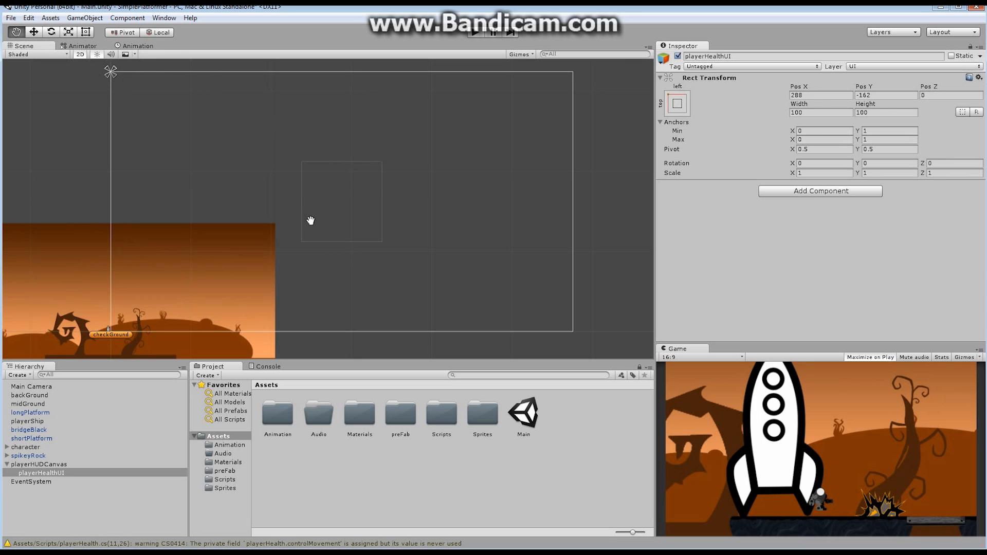
- Apply the top-left anchor preset to playerHealthUI with its pivot and position also set to that corner
click(678, 104)
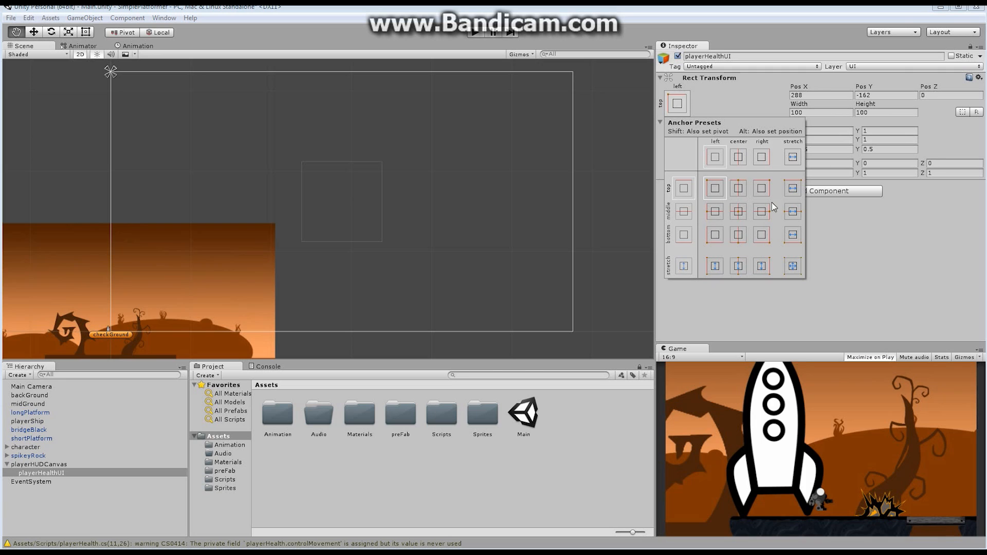
key(shift)
key(alt)
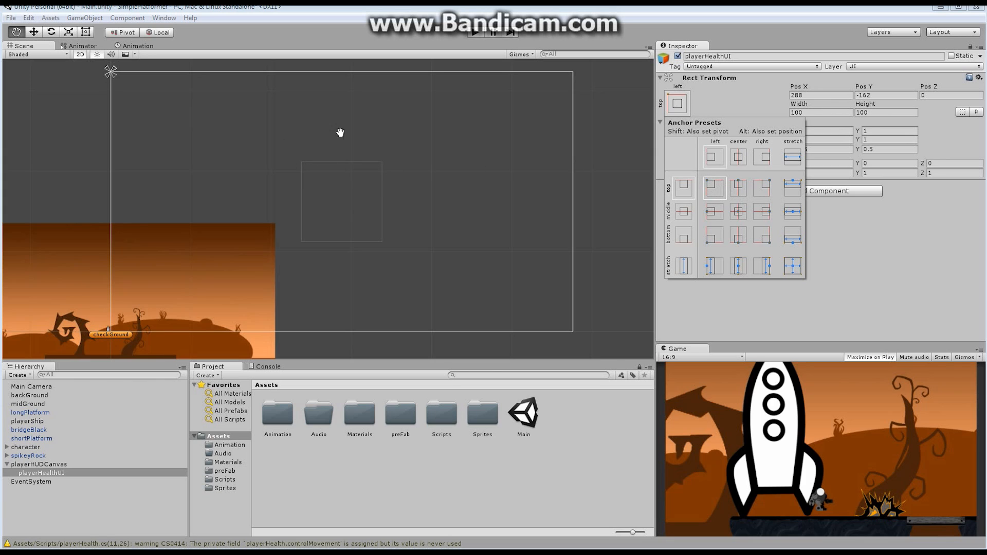
alt+shift+click(718, 187)
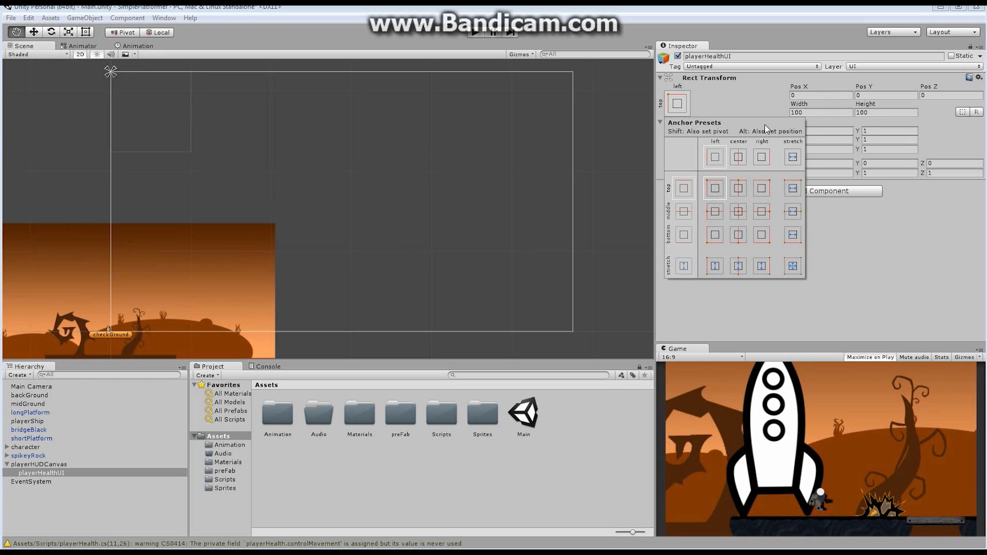
click(745, 105)
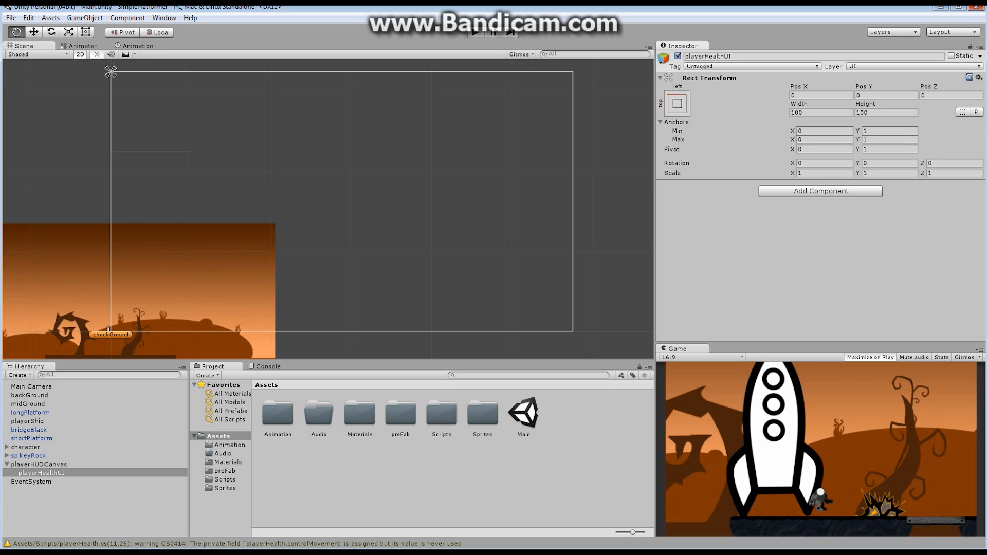
- Add a UI Image object to playerHUDCanvas
click(53, 474)
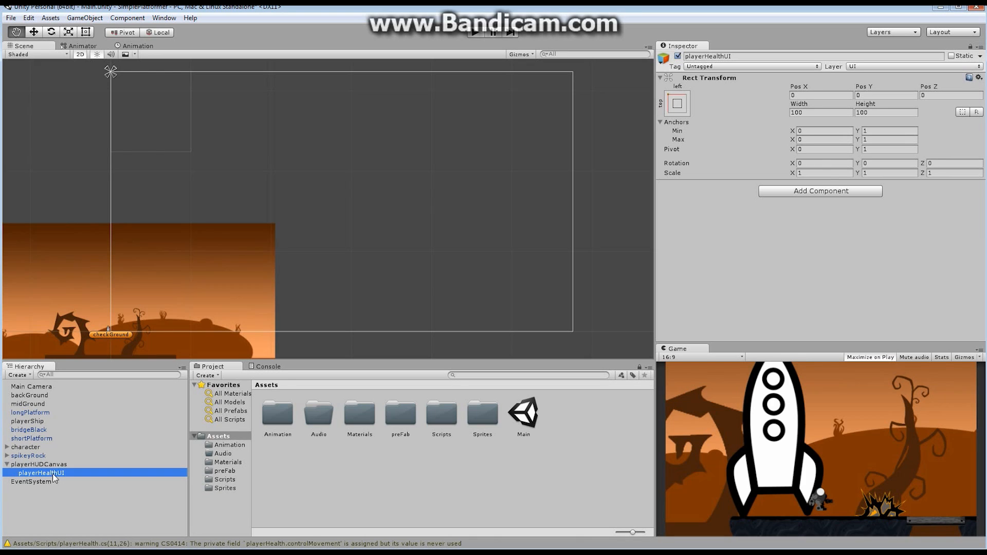
click(25, 377)
mouse_move(62, 458)
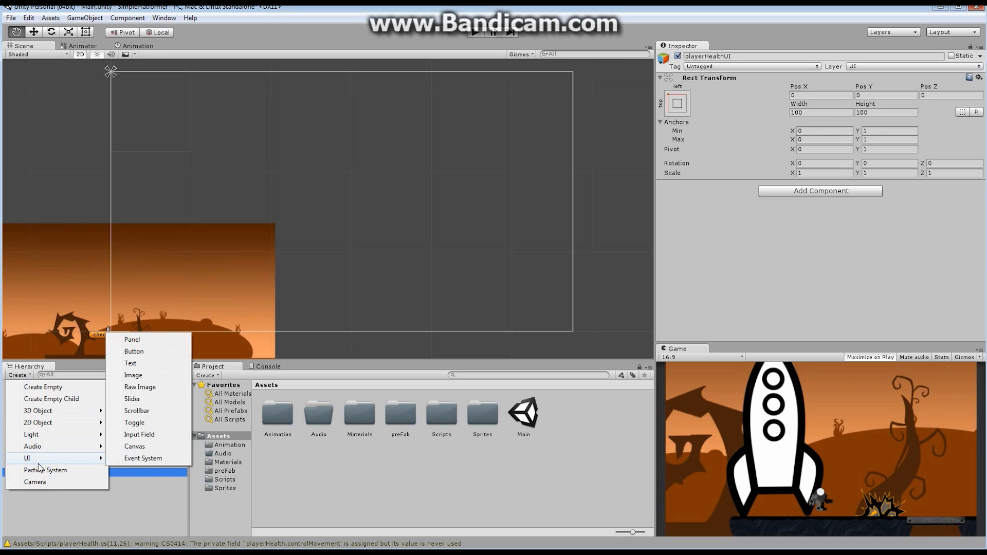
click(139, 376)
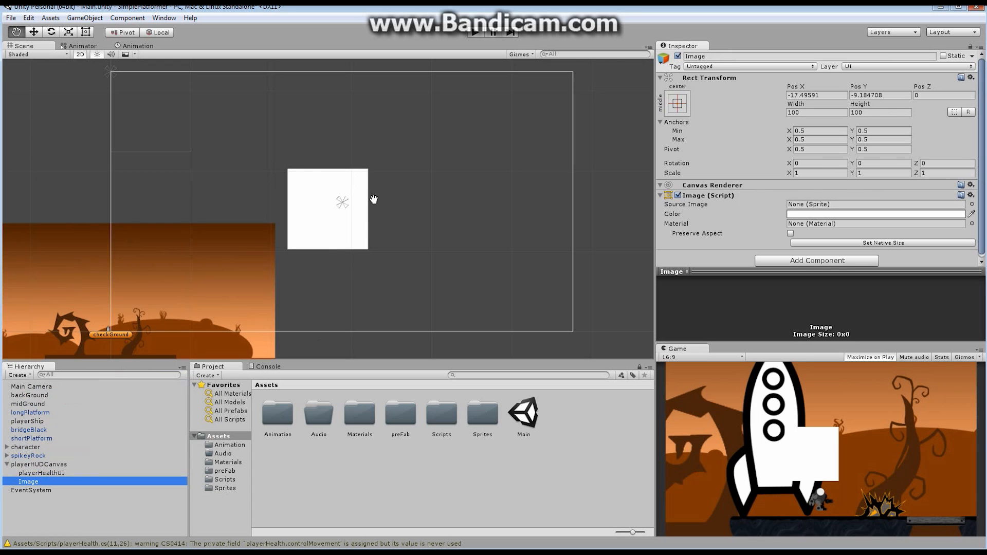
- Set the new Image's X and Y position to 0 so it sits at the canvas centre
click(828, 95)
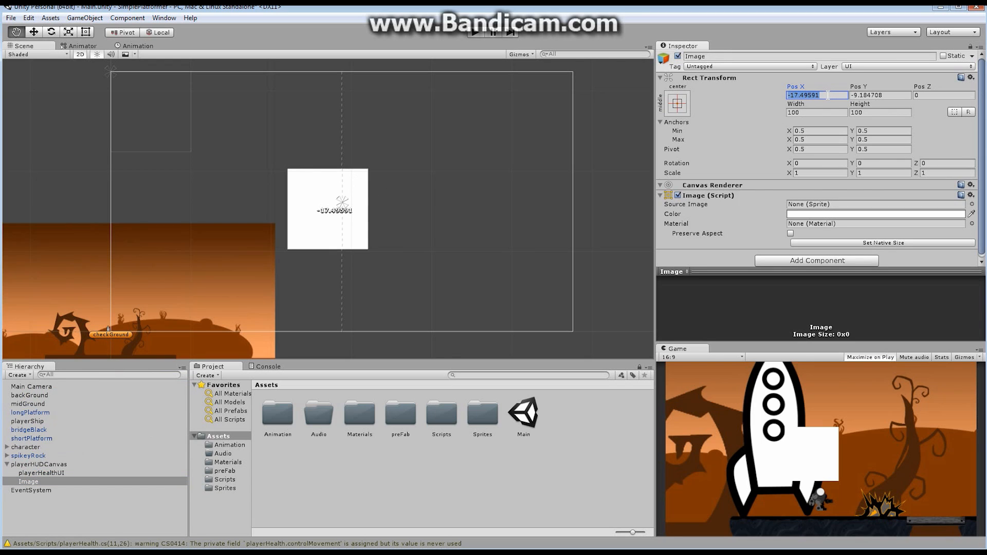
text(0)
key(Tab)
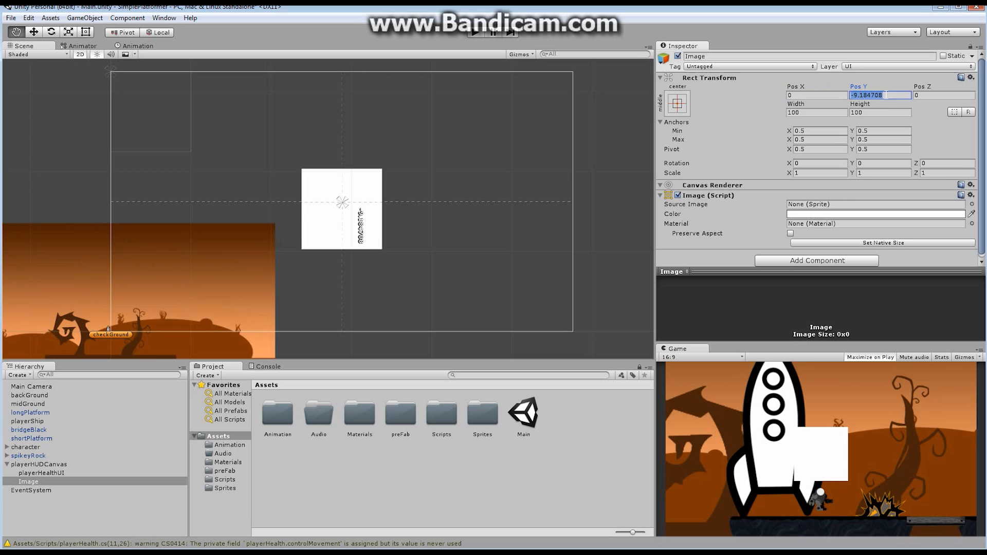
text(0)
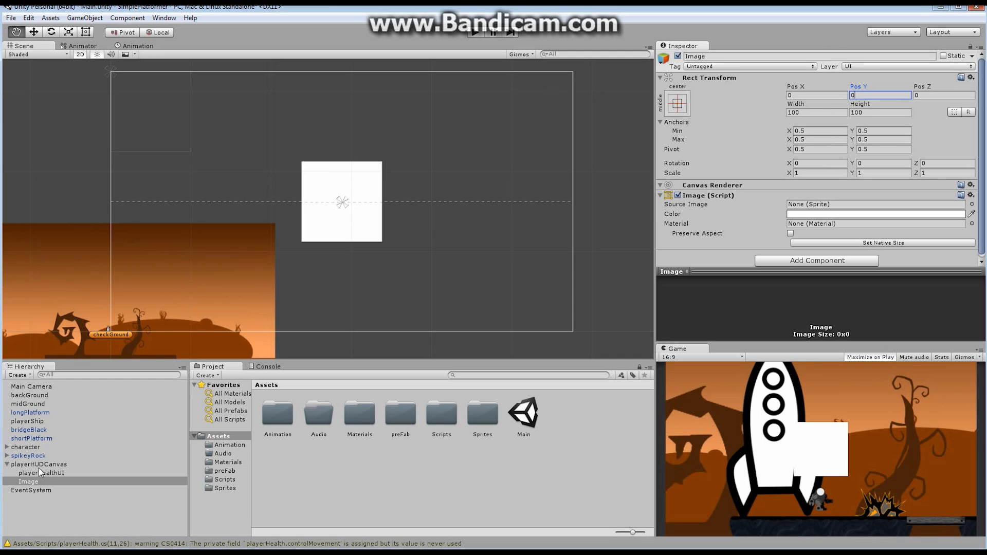
- Make the Image a child of playerHealthUI and rename it playerHeart
click(31, 481)
drag(33, 482, 39, 474)
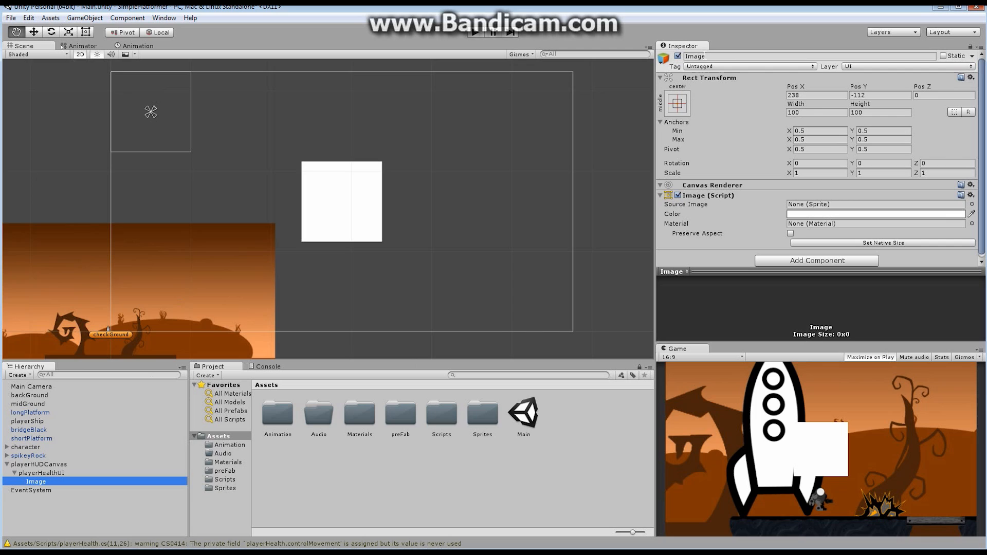
click(709, 56)
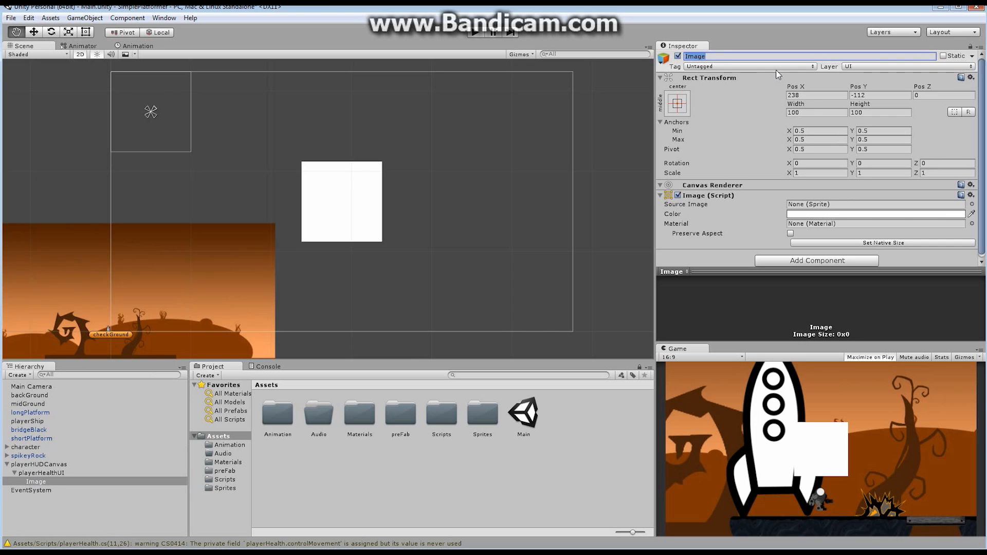
text(h)
text(playerHeart)
key(Return)
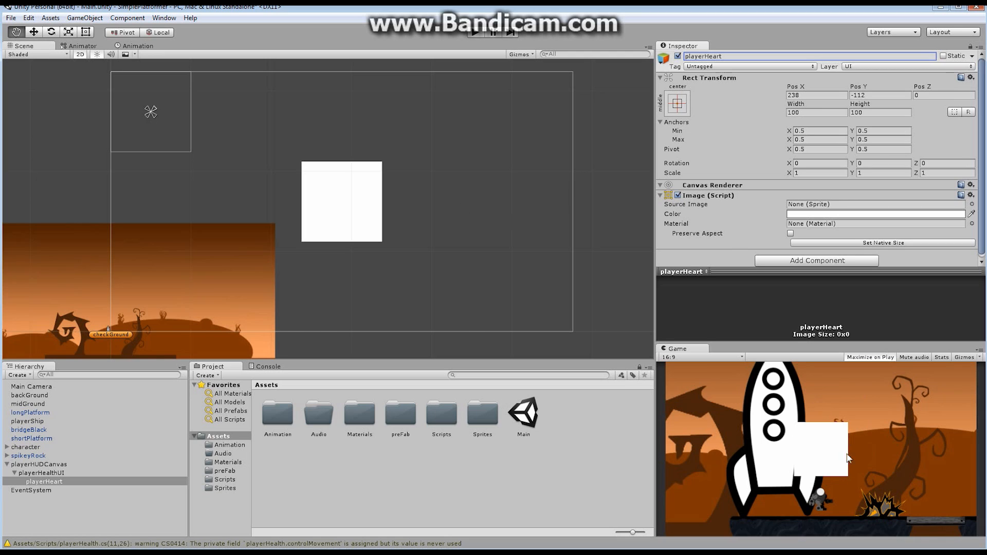
- Assign the heart sprite as playerHeart's source image
click(972, 204)
scroll(167, 72, down, 5)
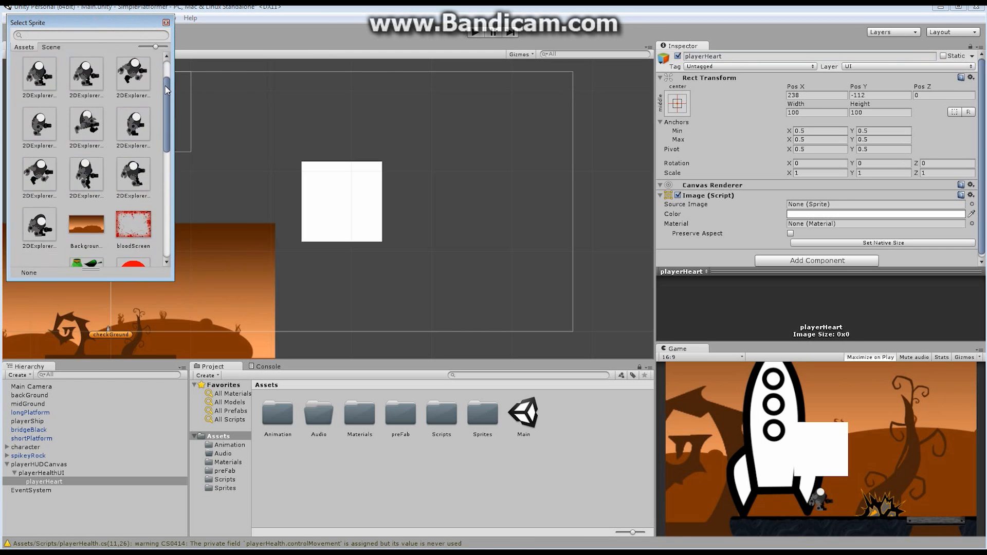
click(83, 194)
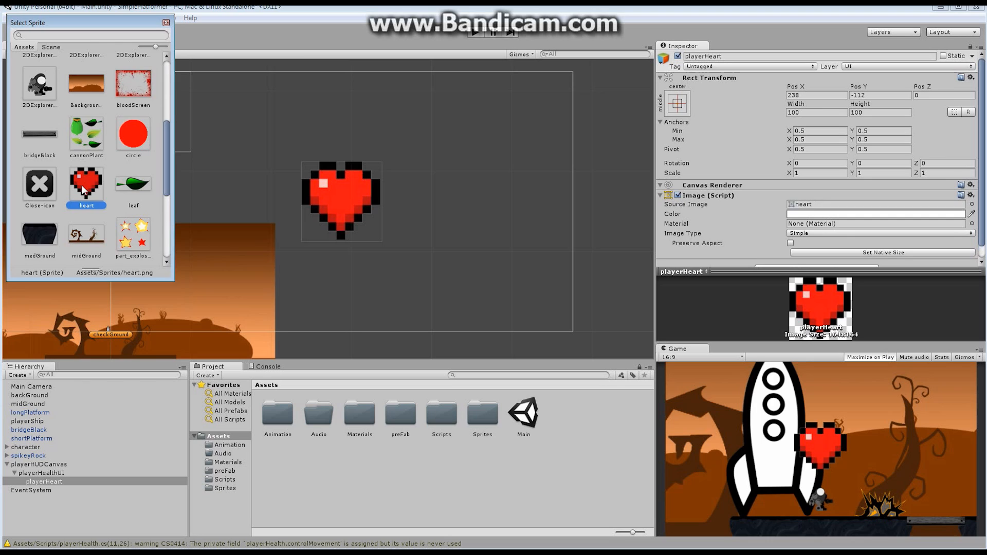
double_click(82, 184)
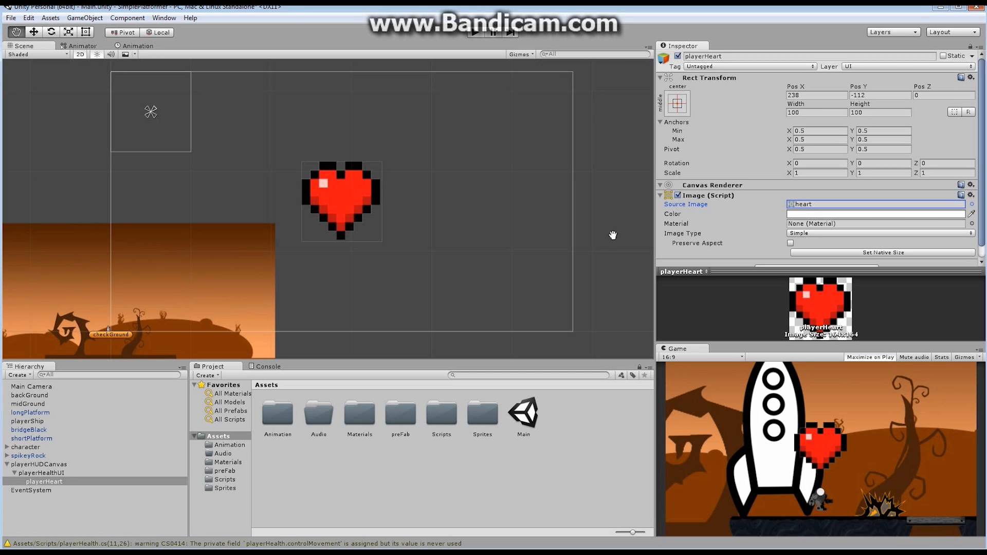
- Apply the top-left anchor preset to playerHeart with its pivot and position also set, and check it in a brief play test
click(677, 104)
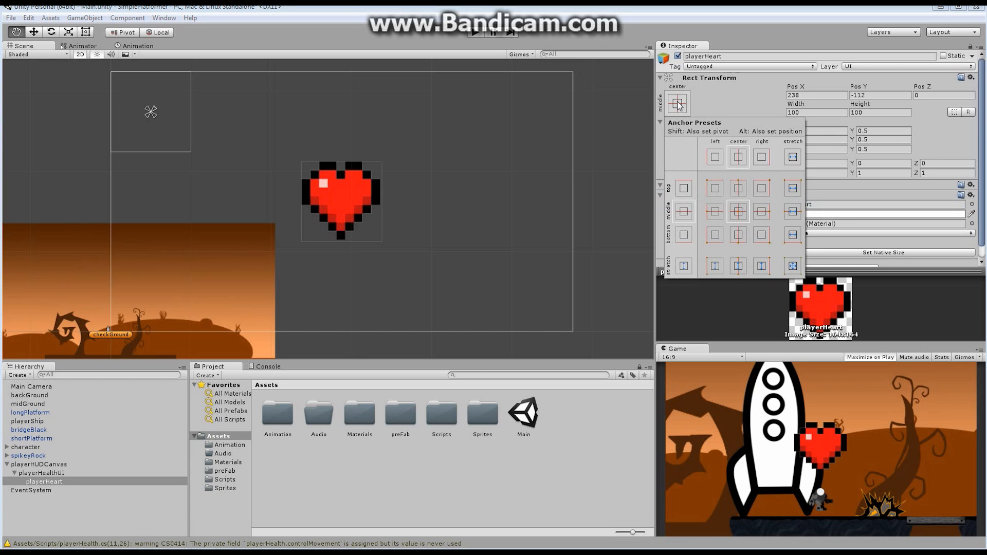
alt+shift+click(716, 187)
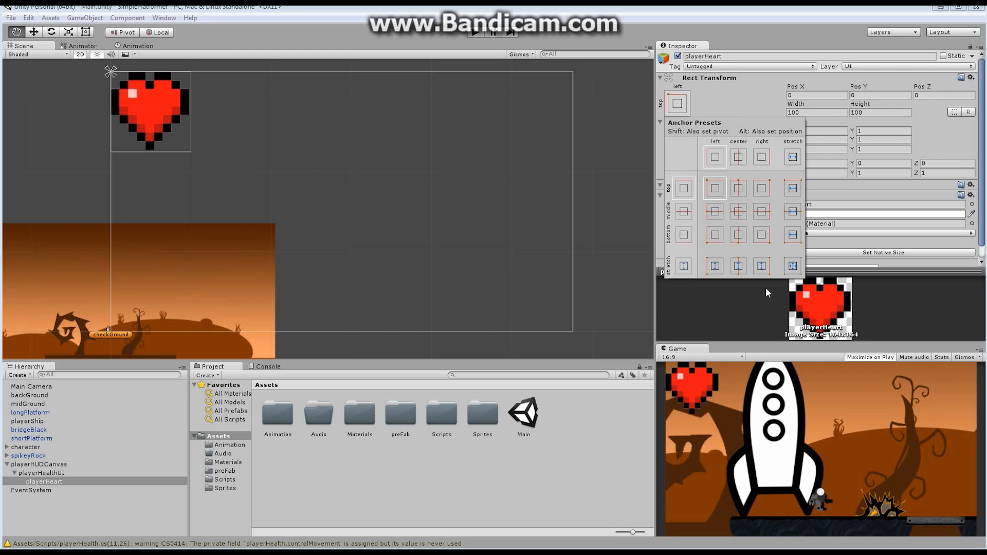
click(728, 309)
click(477, 33)
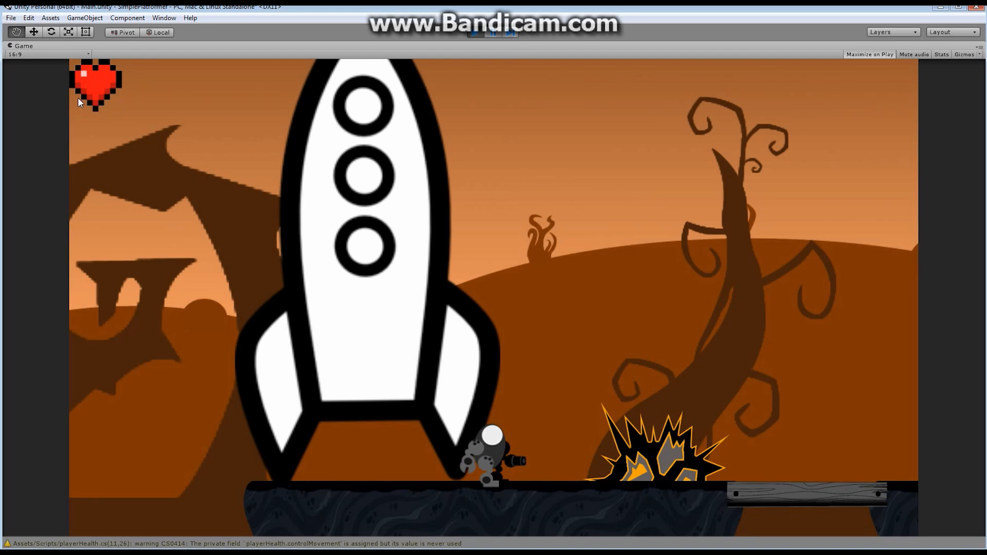
click(476, 32)
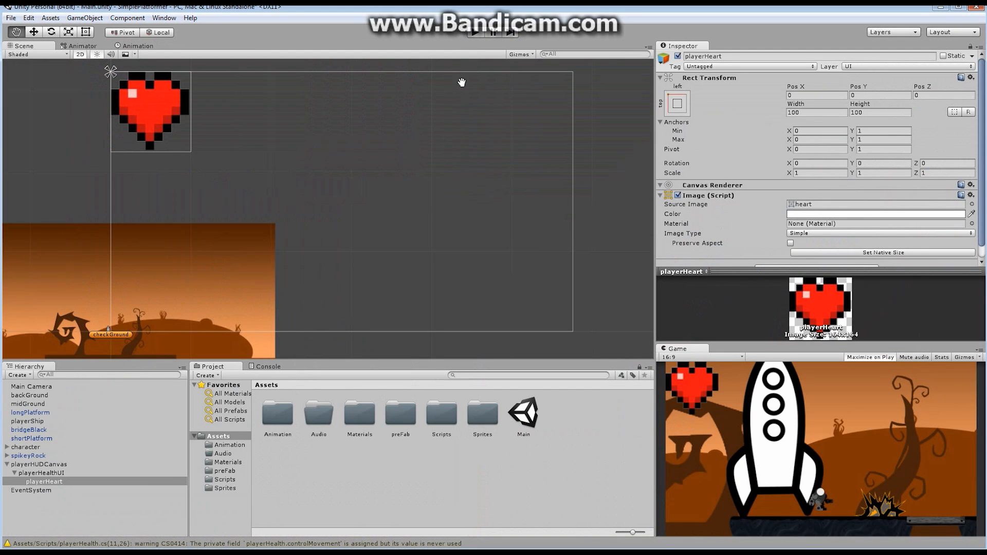
- Set playerHeart's width and height to 50 and check its size in a play test
click(62, 479)
click(808, 112)
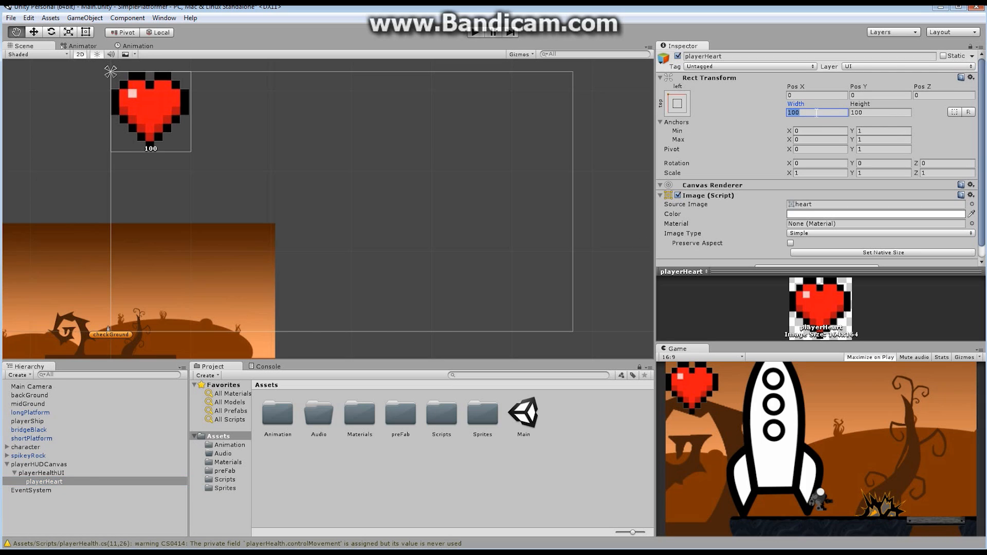
text(50)
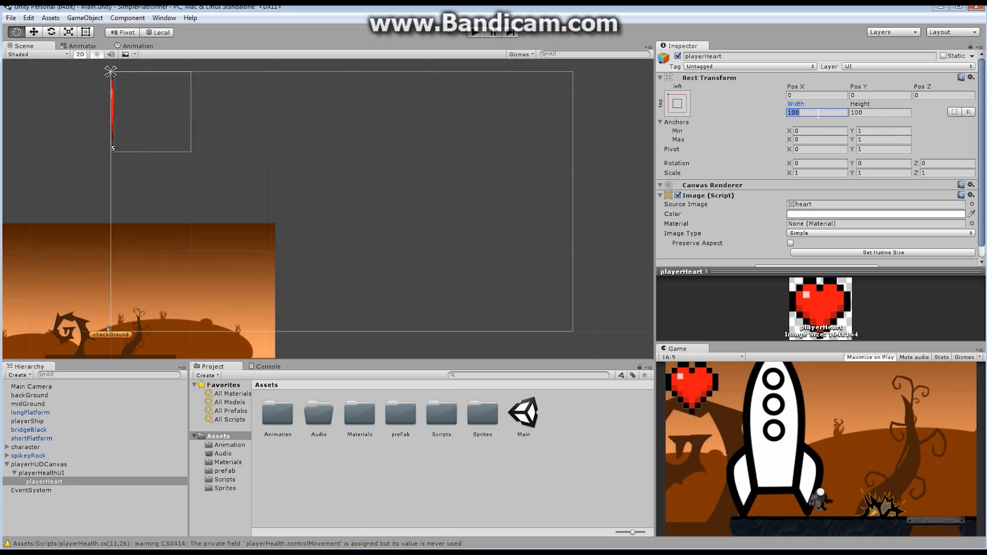
click(871, 113)
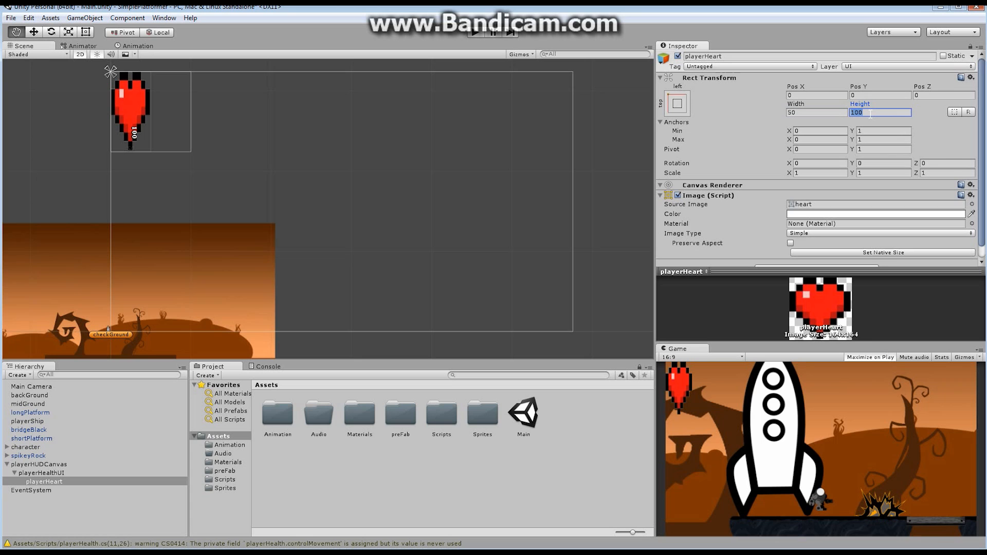
text(50)
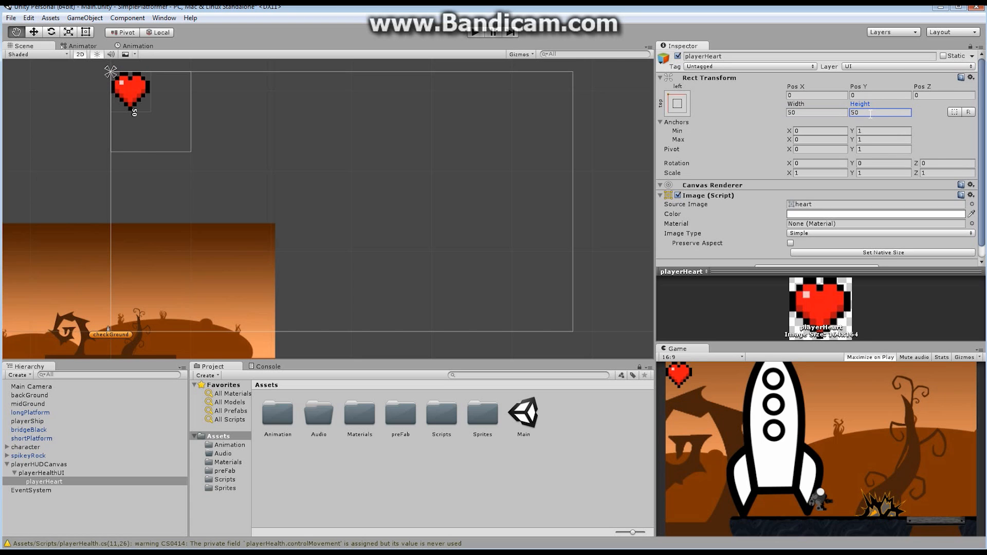
click(475, 32)
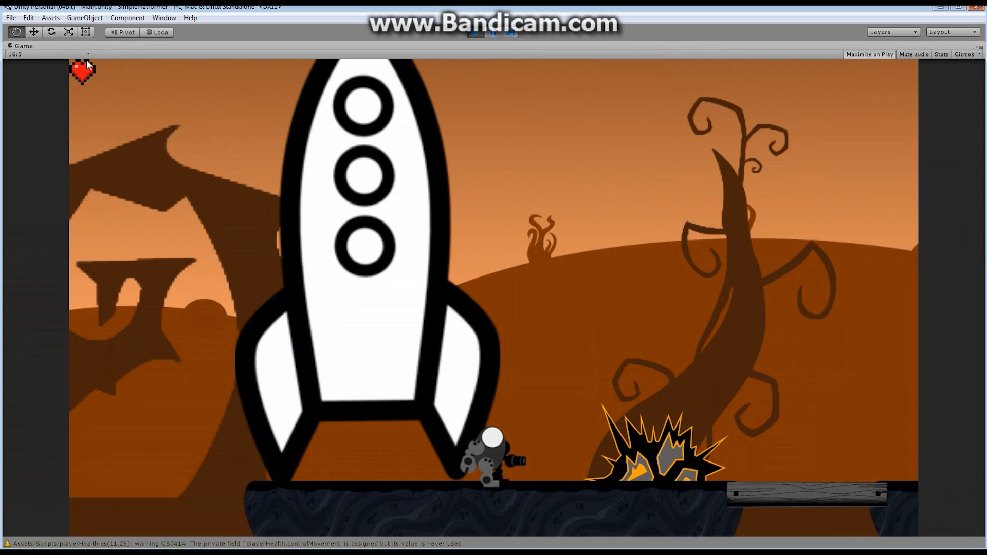
click(476, 32)
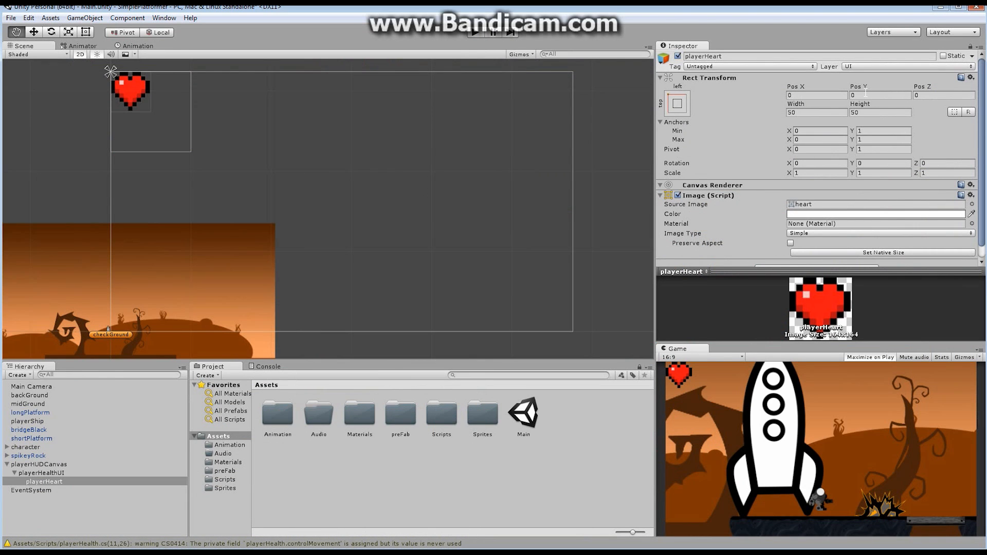
- Offset playerHeart from the corner to X 20 and Y -20 and check the placement in a play test
click(803, 93)
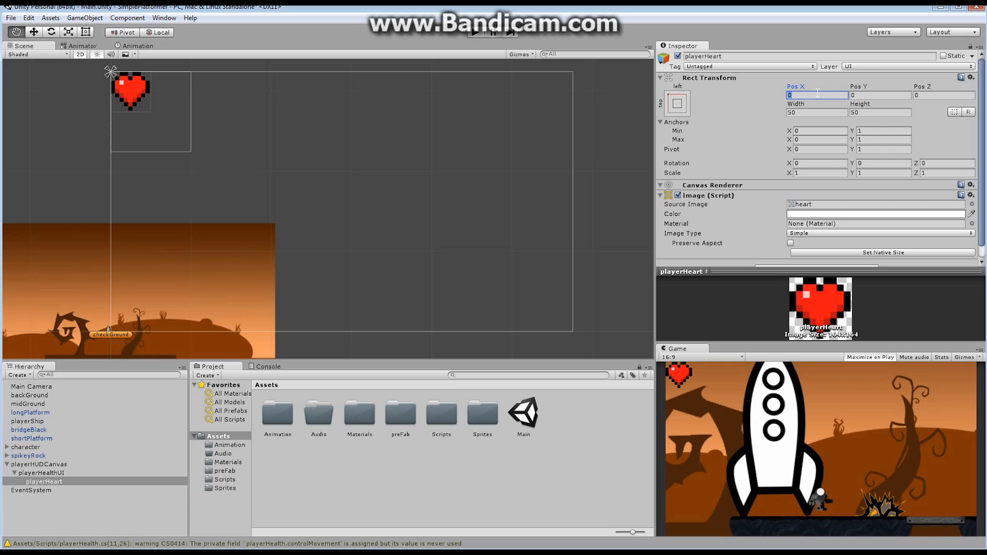
text(20)
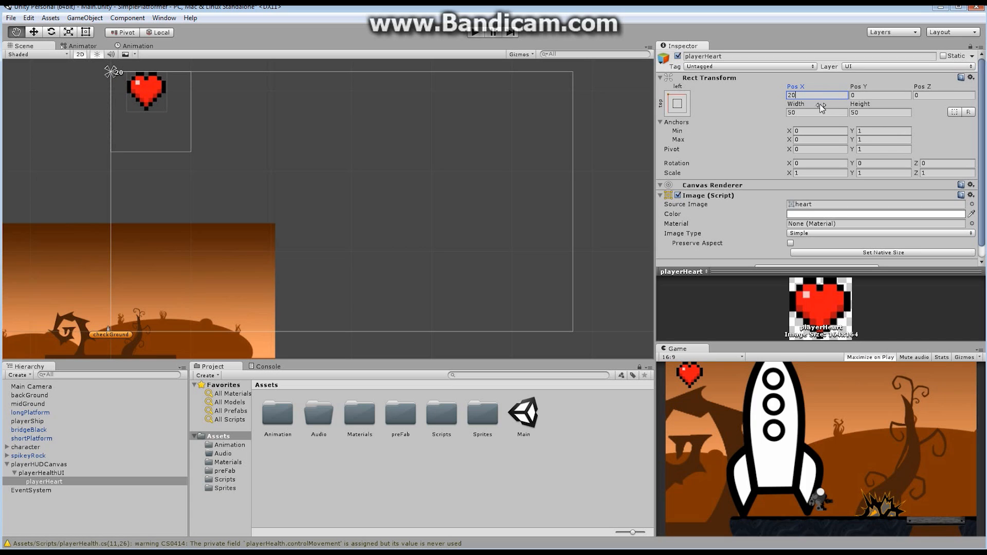
click(860, 94)
text(-20)
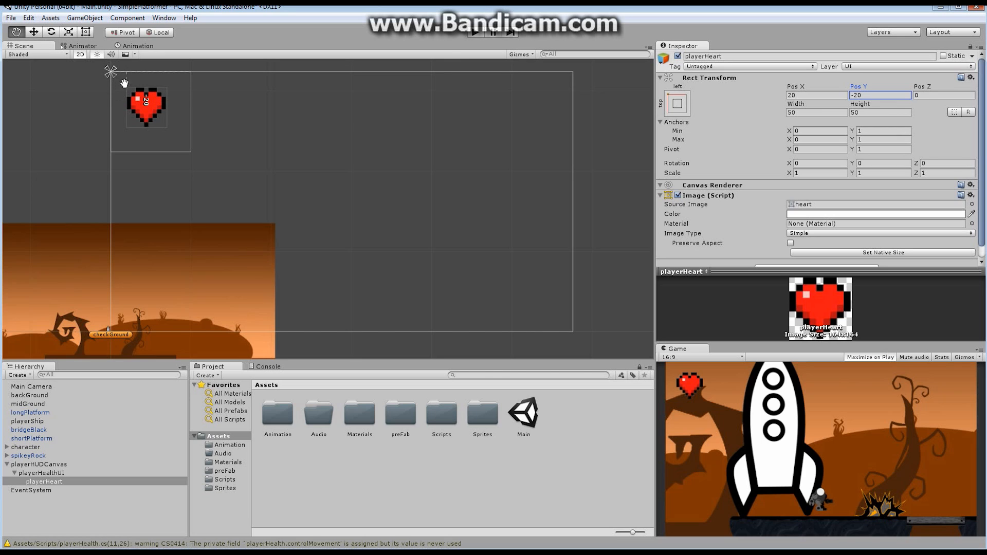
click(476, 34)
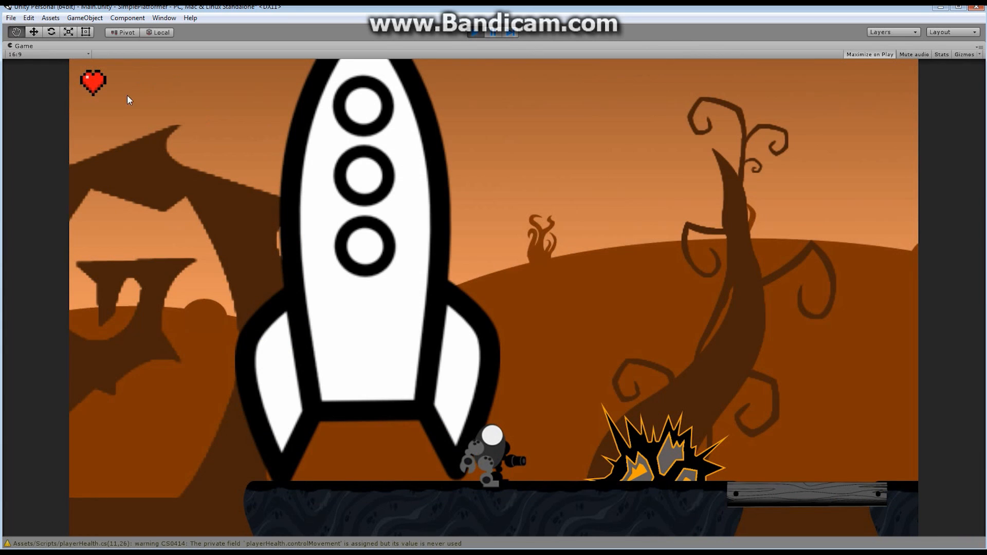
click(475, 31)
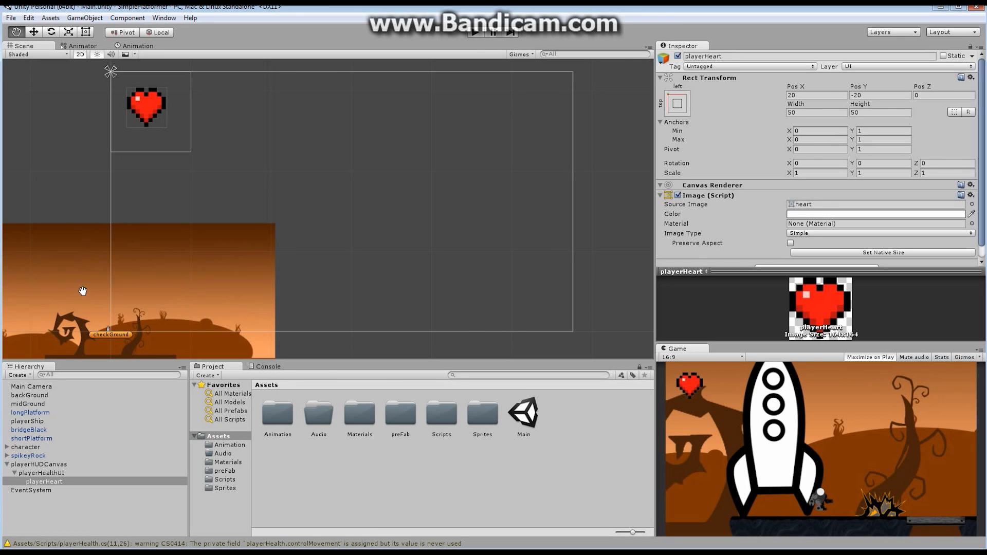
- Add a UI Slider object to playerHUDCanvas
click(79, 504)
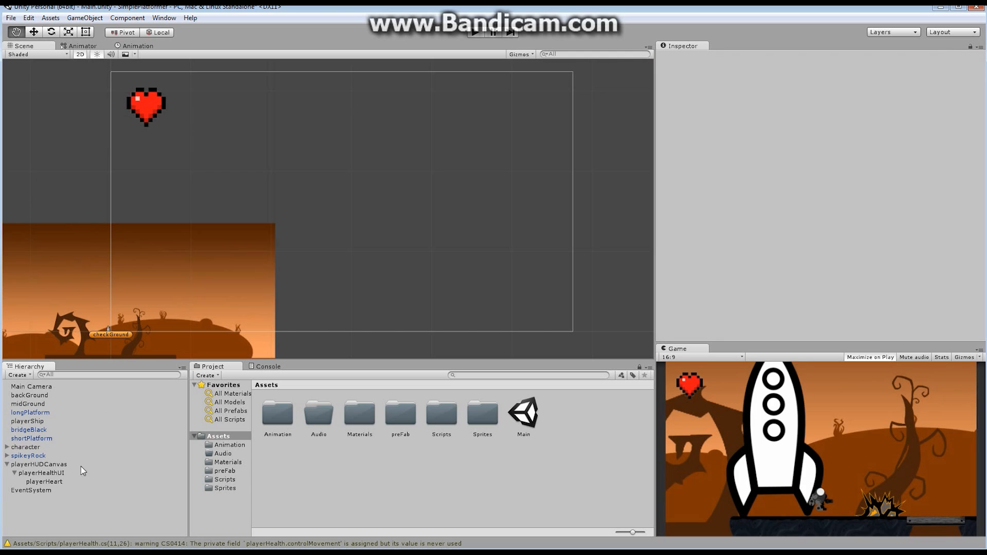
click(50, 466)
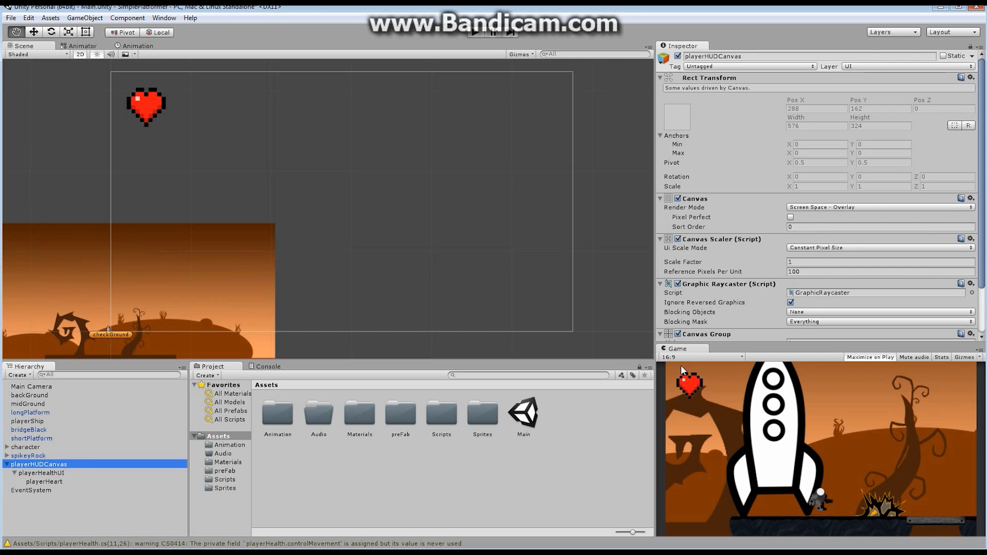
drag(982, 158, 982, 202)
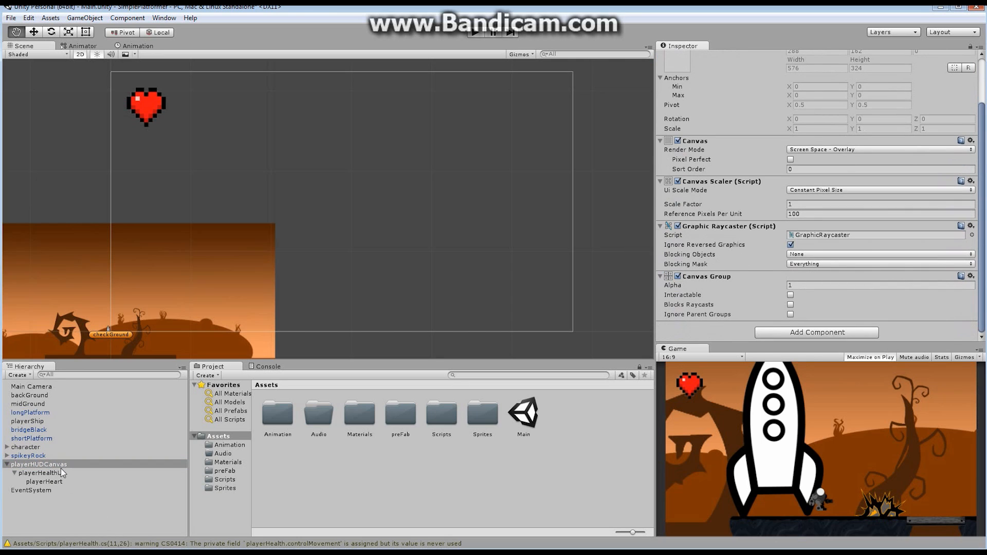
click(41, 473)
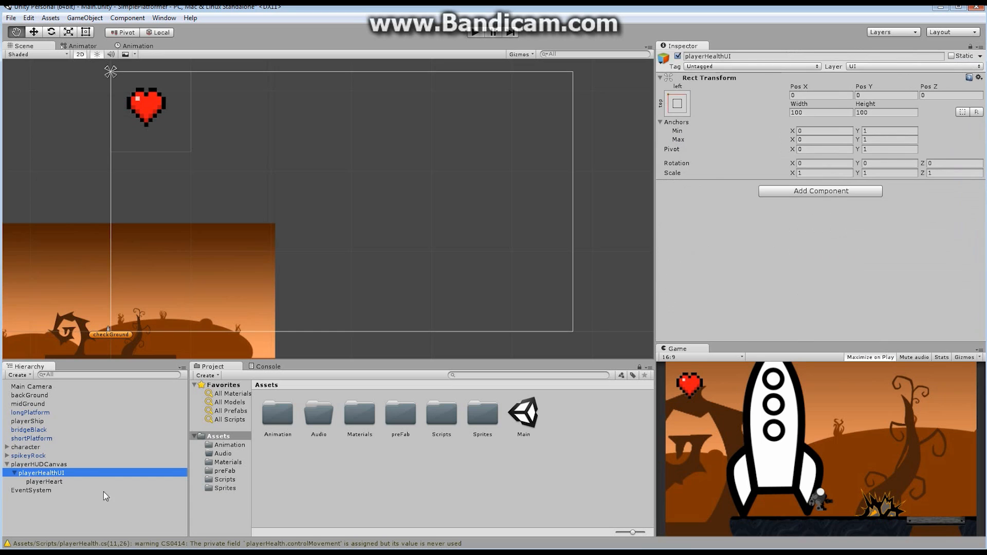
click(18, 375)
mouse_move(66, 459)
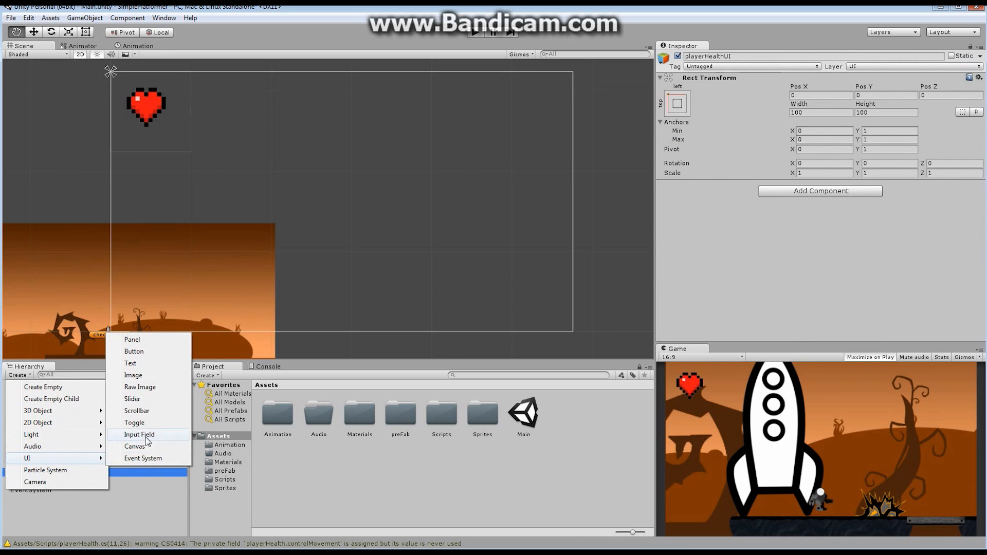
click(138, 400)
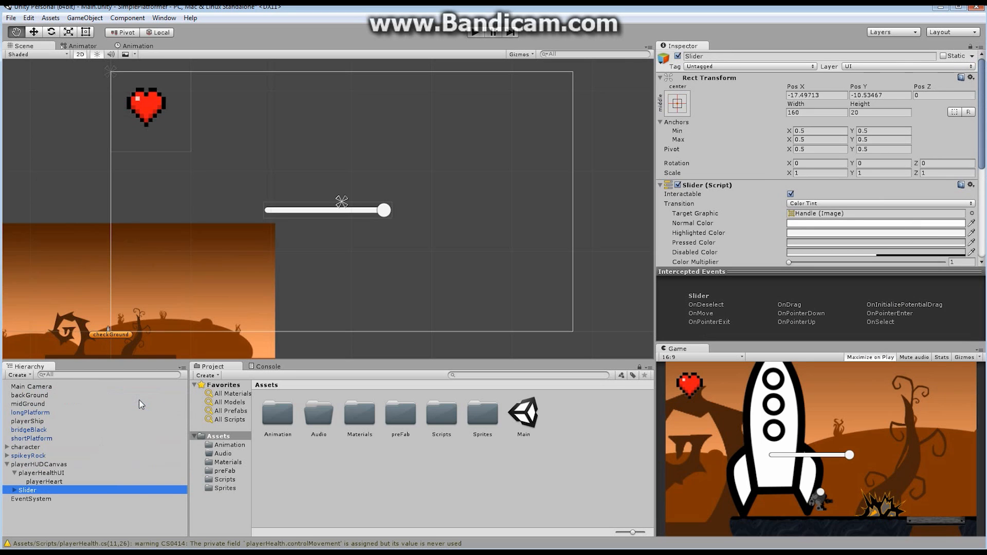
- Delete the Handle Slide Area and Background children of the Slider, keeping only its Fill Area
click(14, 490)
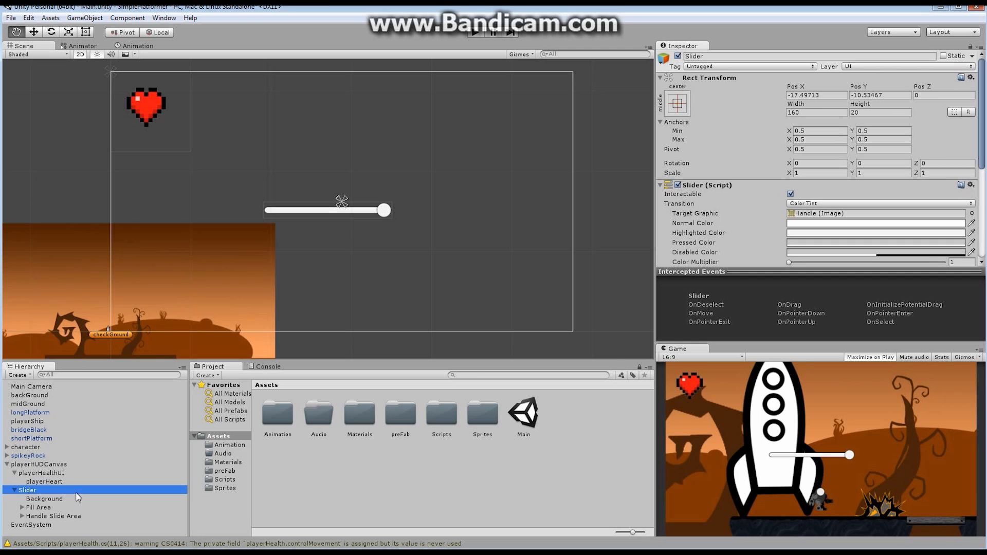
click(70, 517)
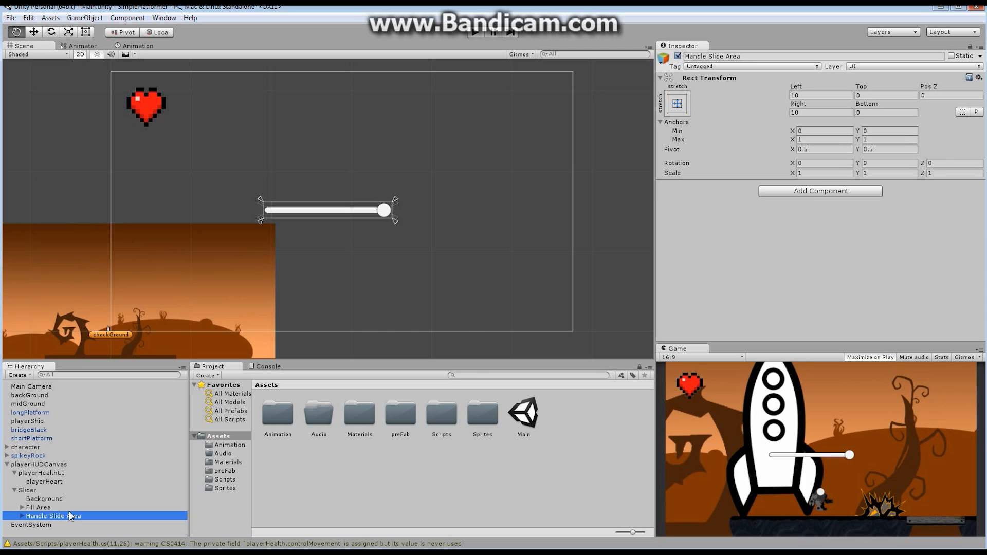
key(Delete)
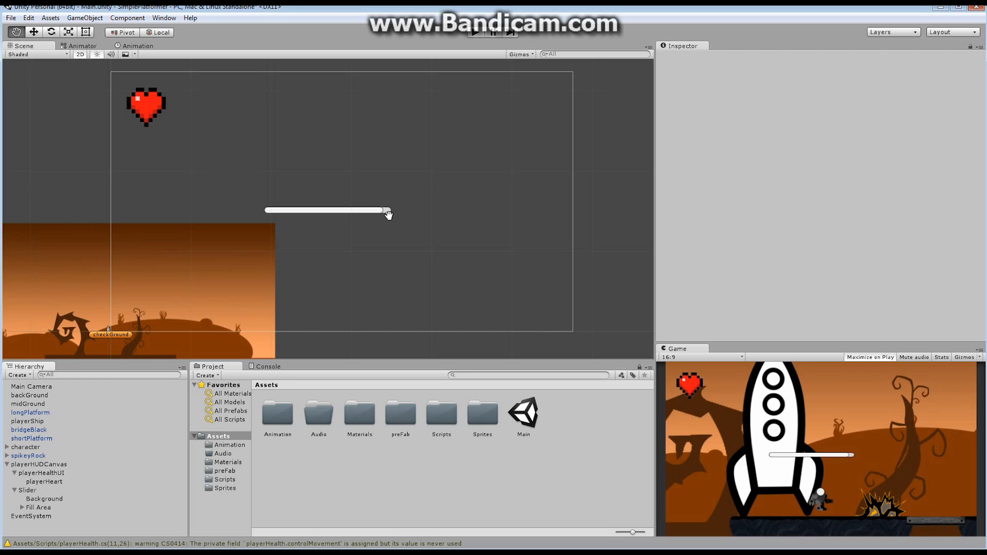
click(48, 509)
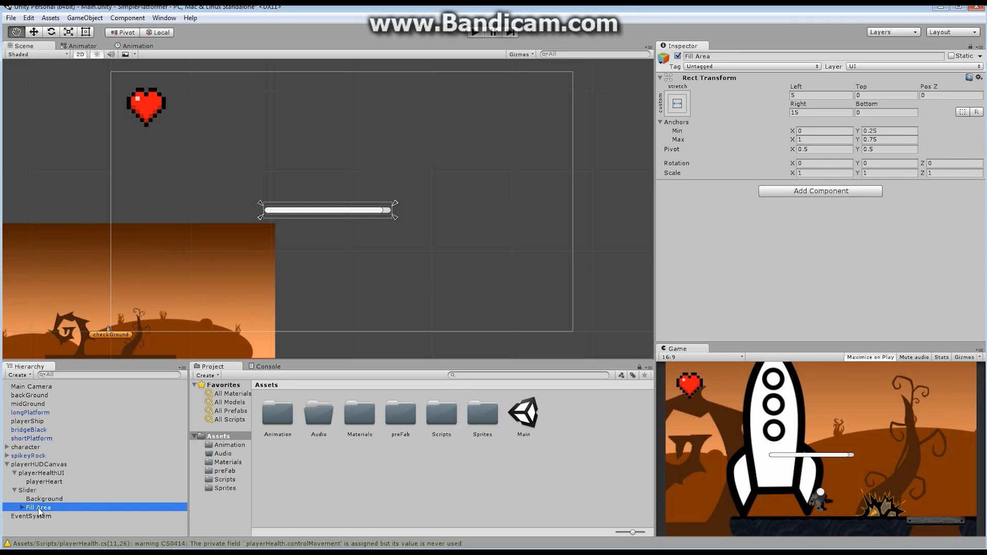
click(54, 499)
key(Delete)
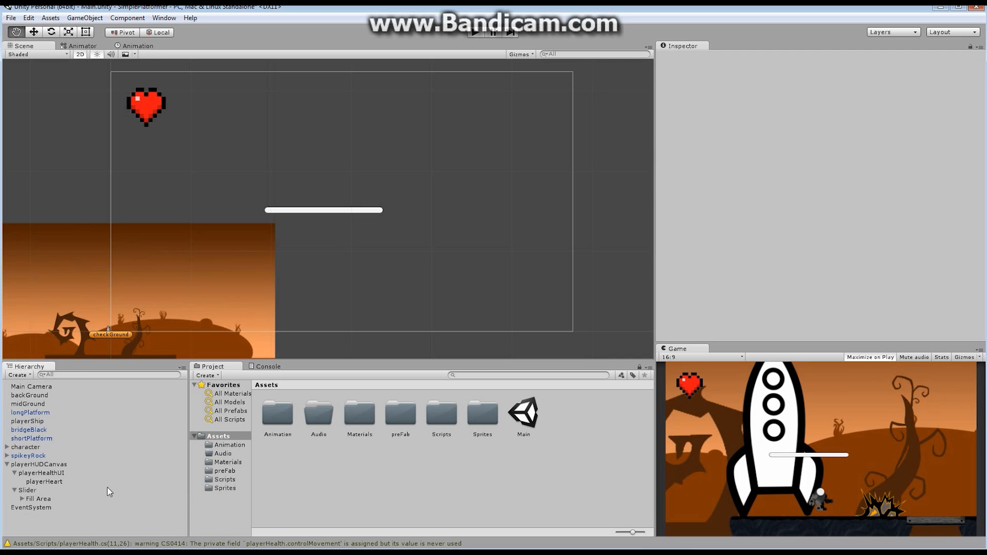
- Anchor the Slider to the canvas's top-left corner, setting its pivot and position there as well
click(40, 499)
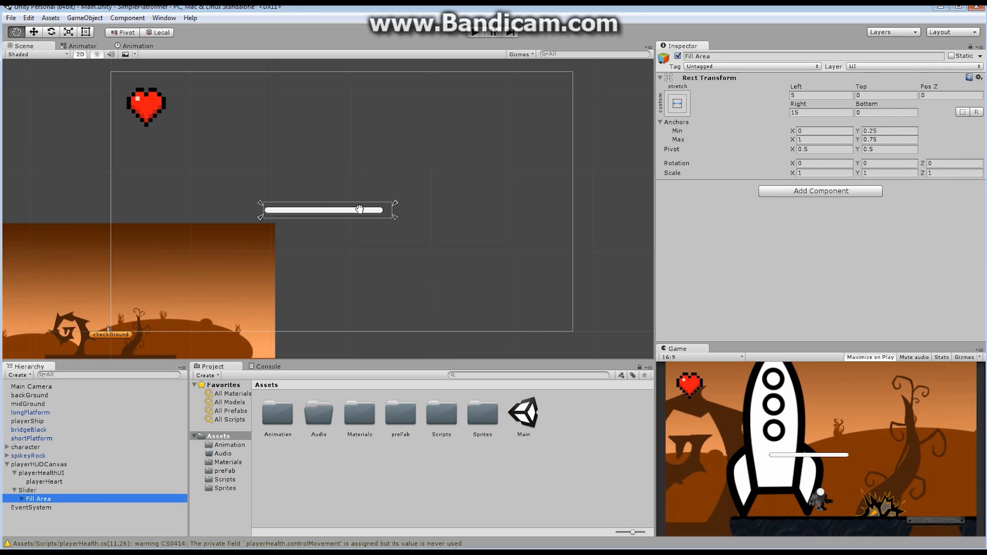
click(34, 32)
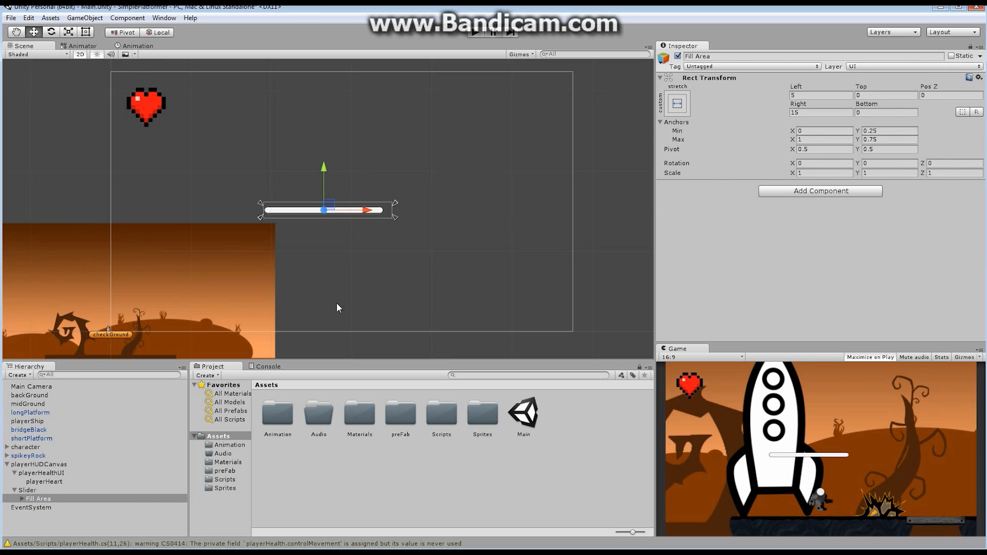
click(34, 490)
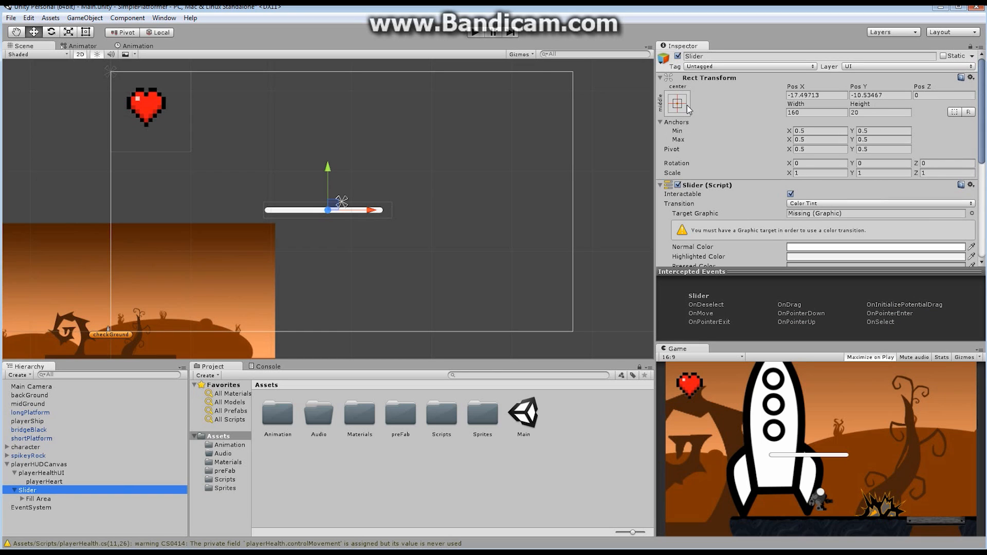
click(678, 105)
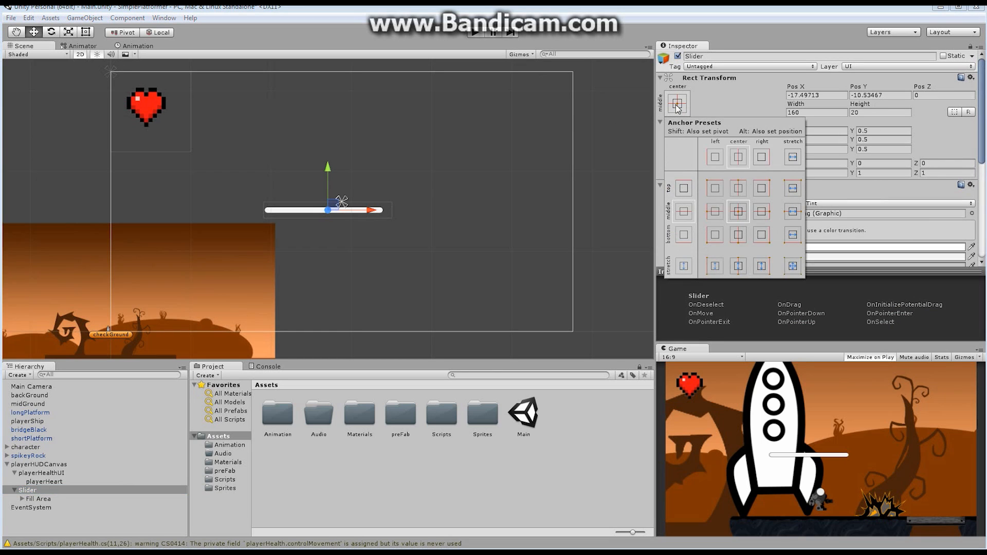
alt+shift+click(714, 192)
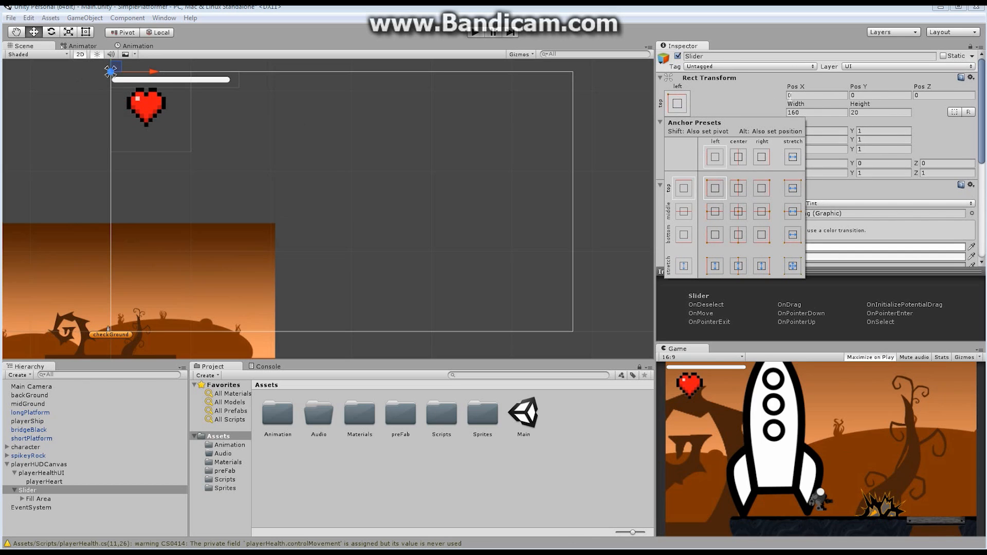
- Place the Slider beside the heart at about X 73, Y -22 and set its Y scale to 2
click(791, 95)
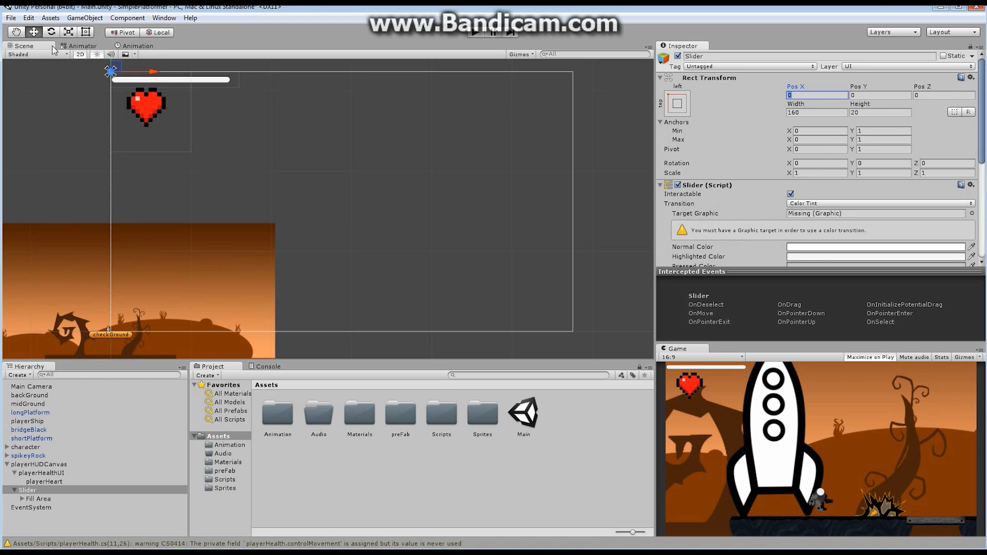
drag(156, 72, 170, 88)
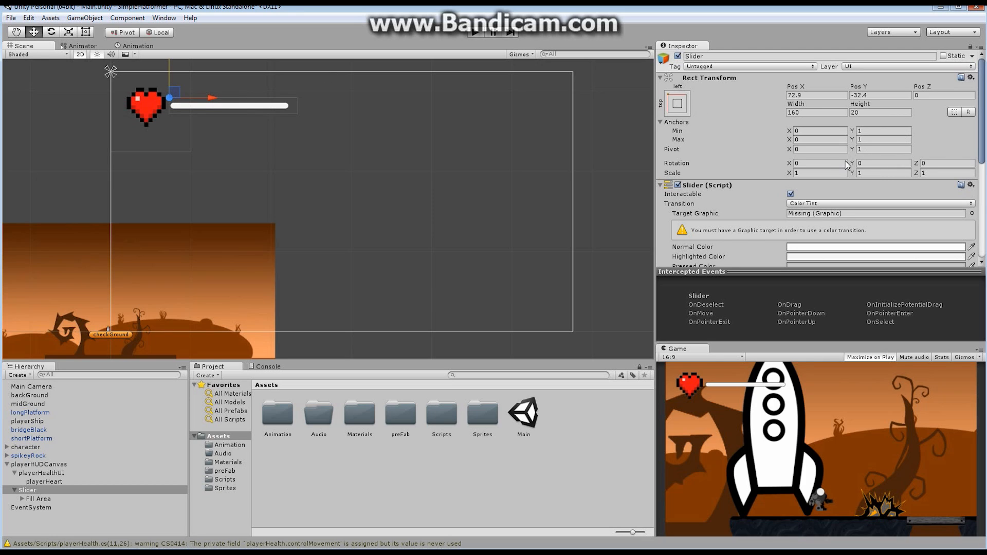
click(864, 174)
text(2)
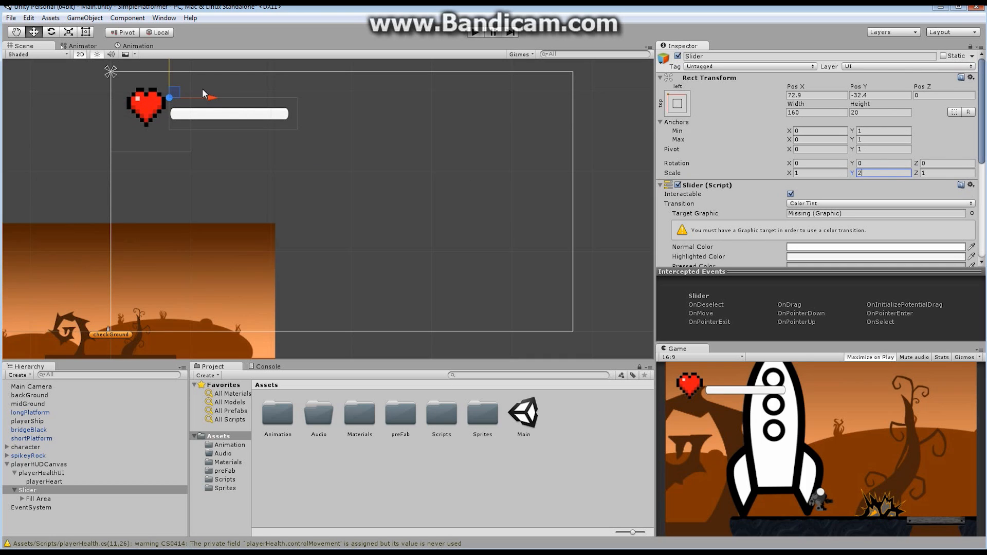
click(168, 64)
drag(169, 62, 169, 56)
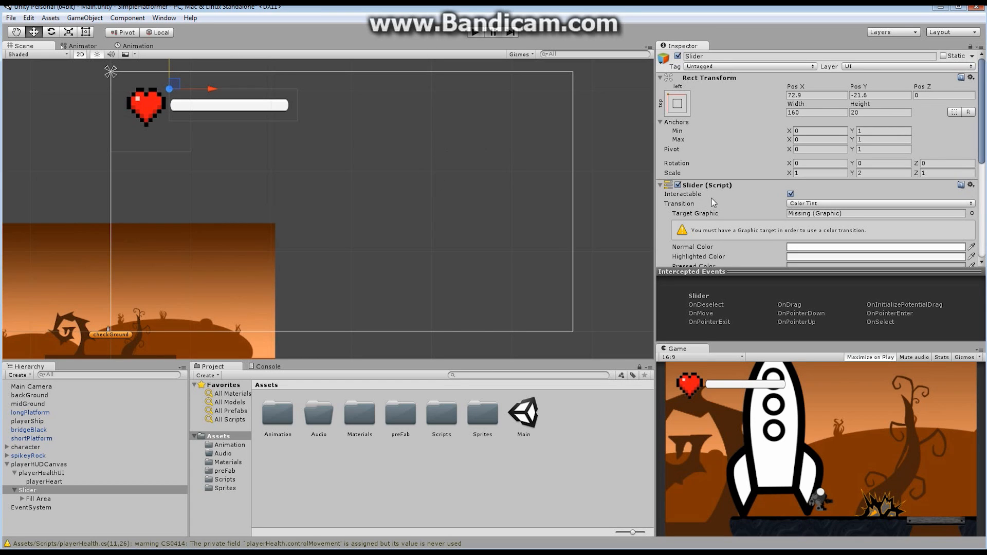
- Turn off Interactable on the Slider component and set its Transition to None
drag(983, 72, 984, 94)
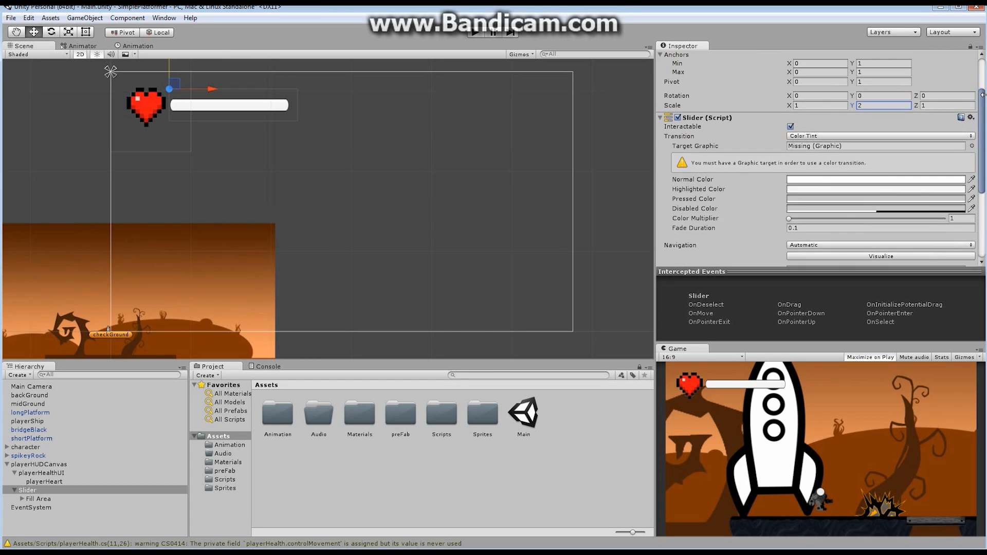
click(791, 127)
click(969, 136)
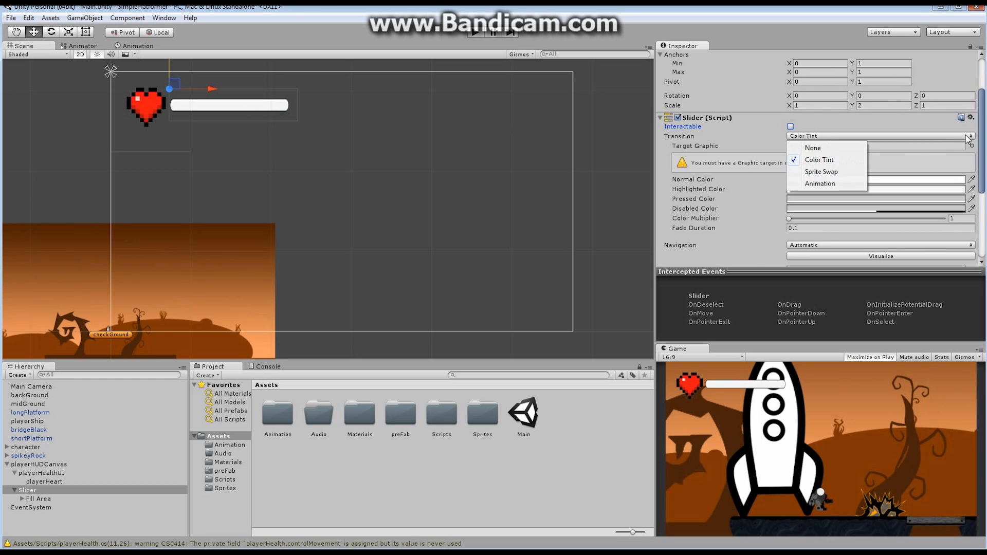
click(825, 149)
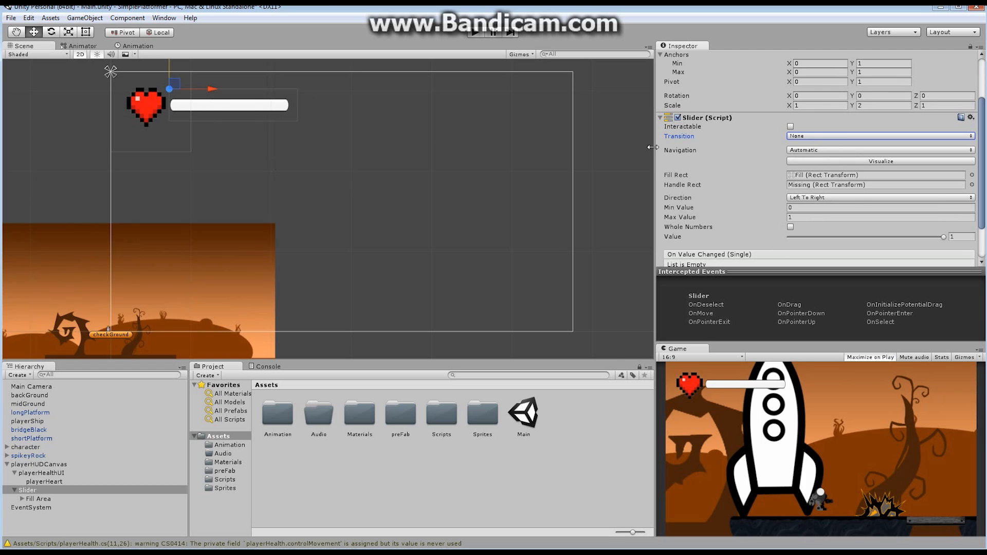
click(790, 226)
click(791, 227)
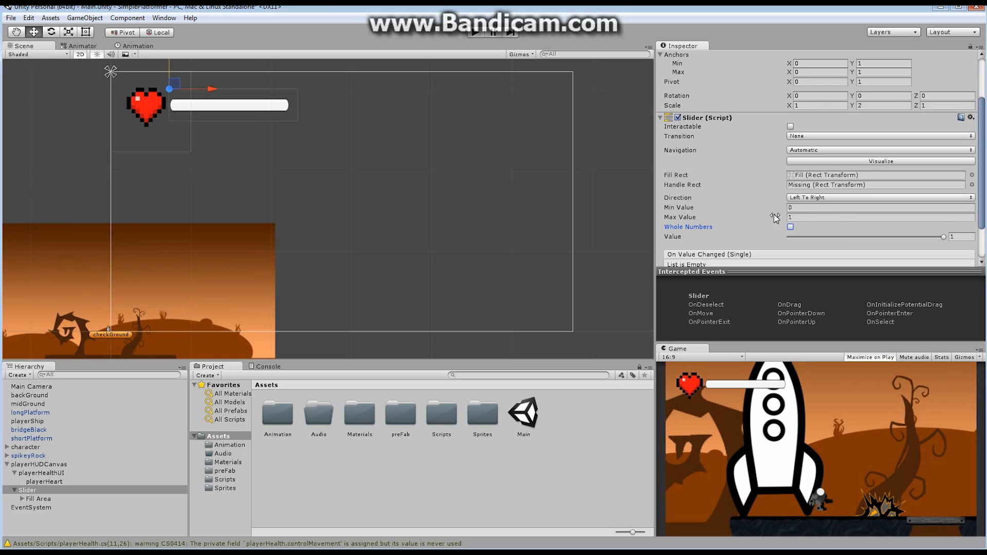
click(794, 208)
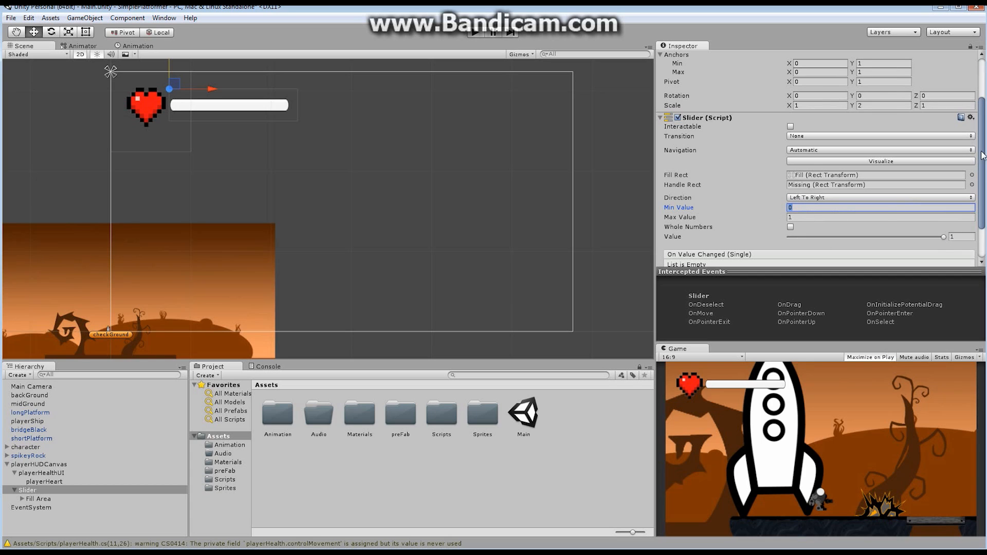
scroll(981, 154, down, 3)
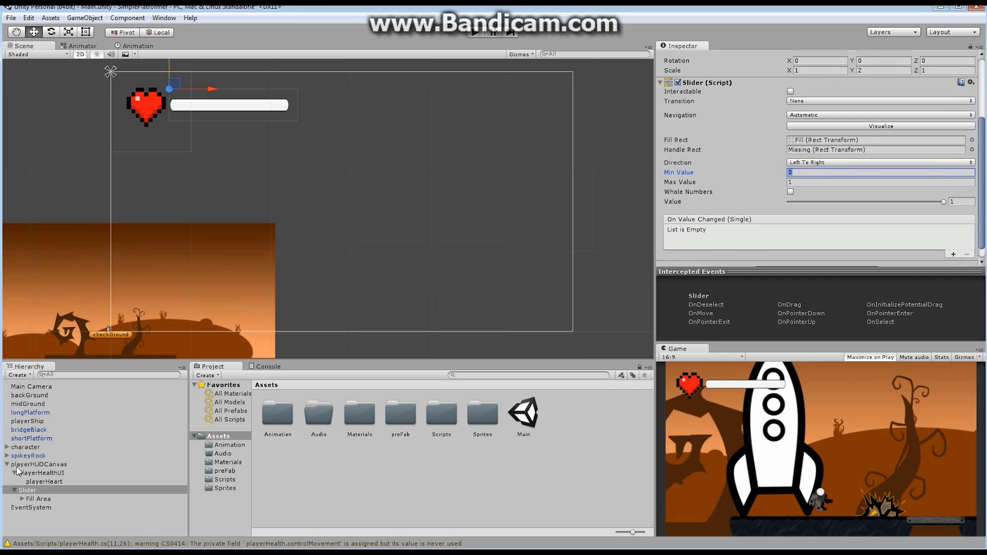
- Colour the Slider's Fill image green by setting R and B to 0
click(17, 499)
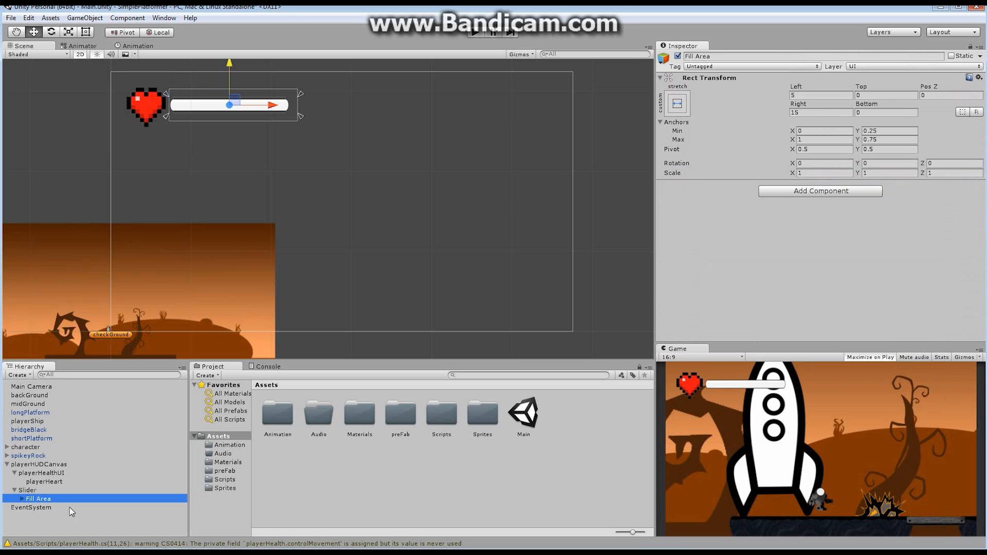
click(22, 499)
click(40, 508)
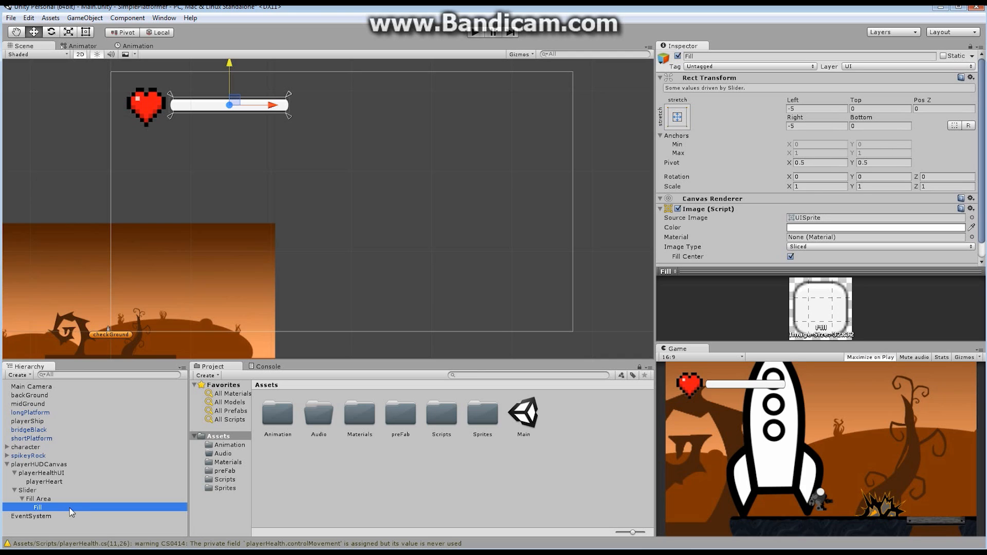
click(897, 228)
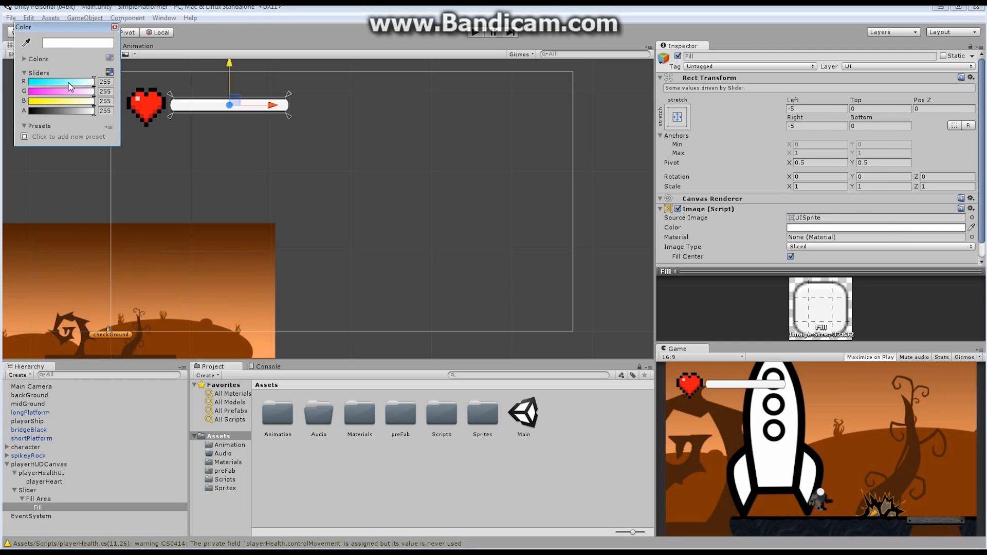
drag(94, 81, 17, 79)
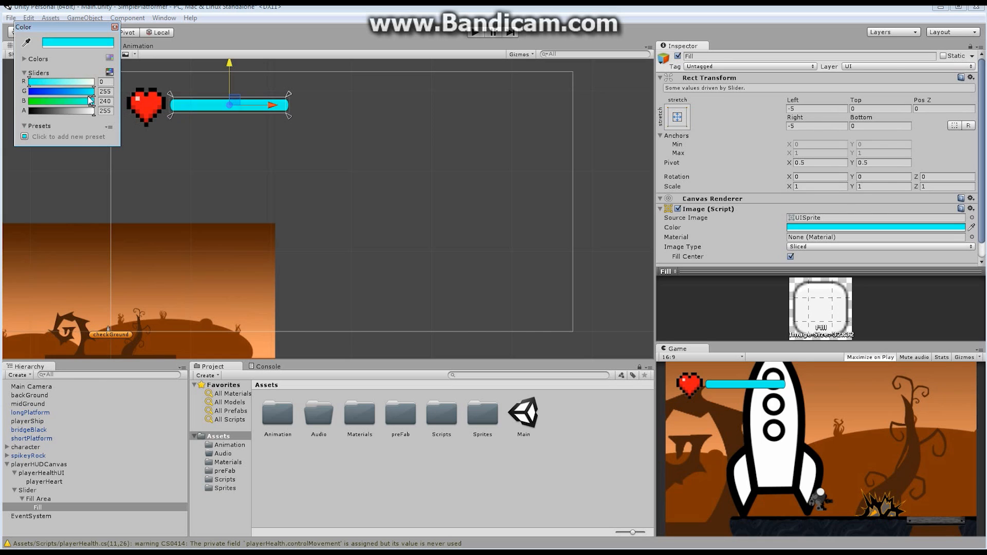
drag(94, 101, 10, 102)
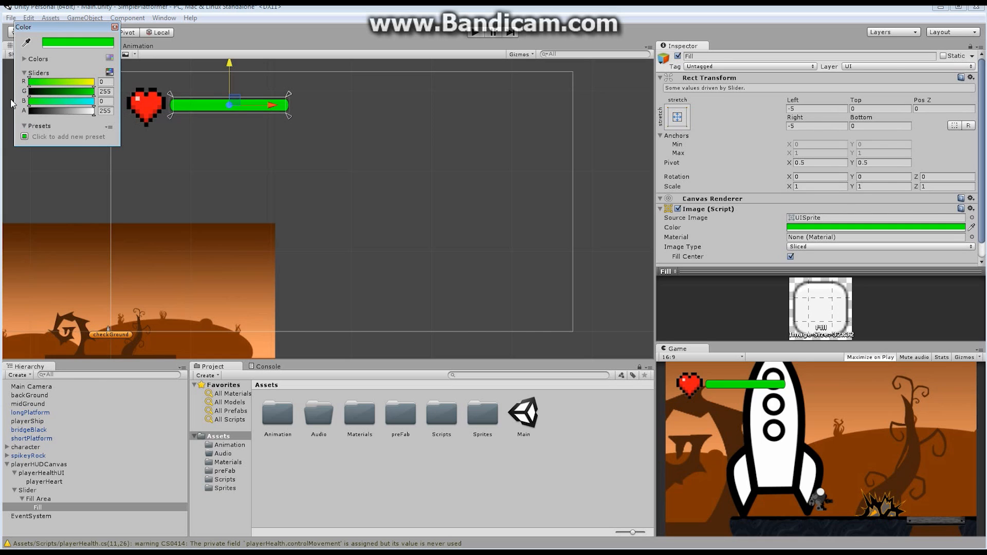
click(115, 26)
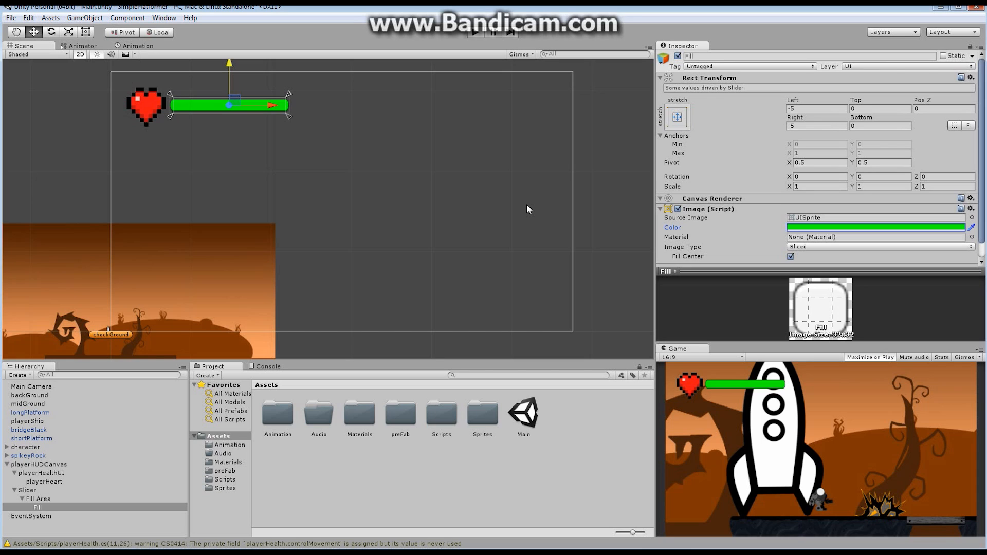
- Nest the Slider under playerHealthUI and rename it playerHealthSlider
click(28, 492)
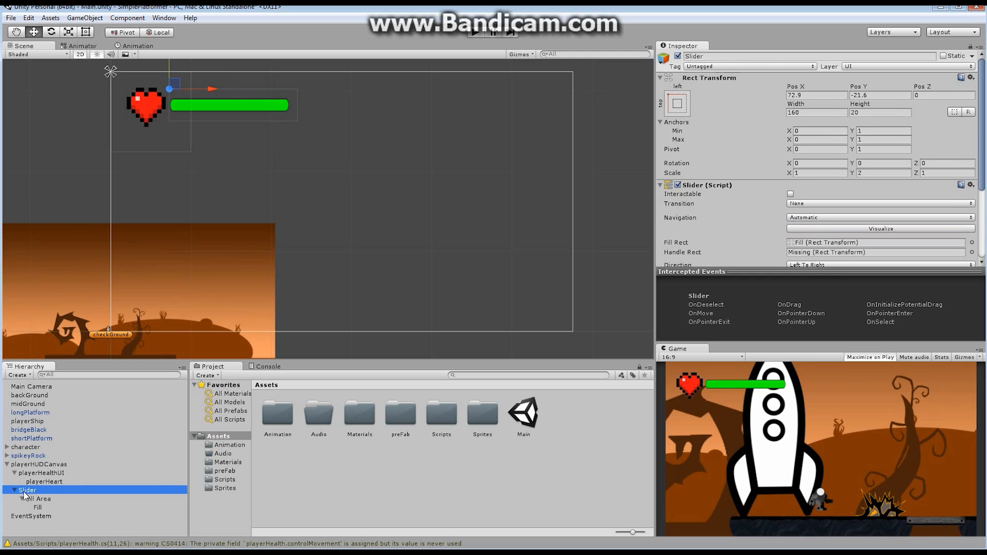
drag(26, 491, 32, 474)
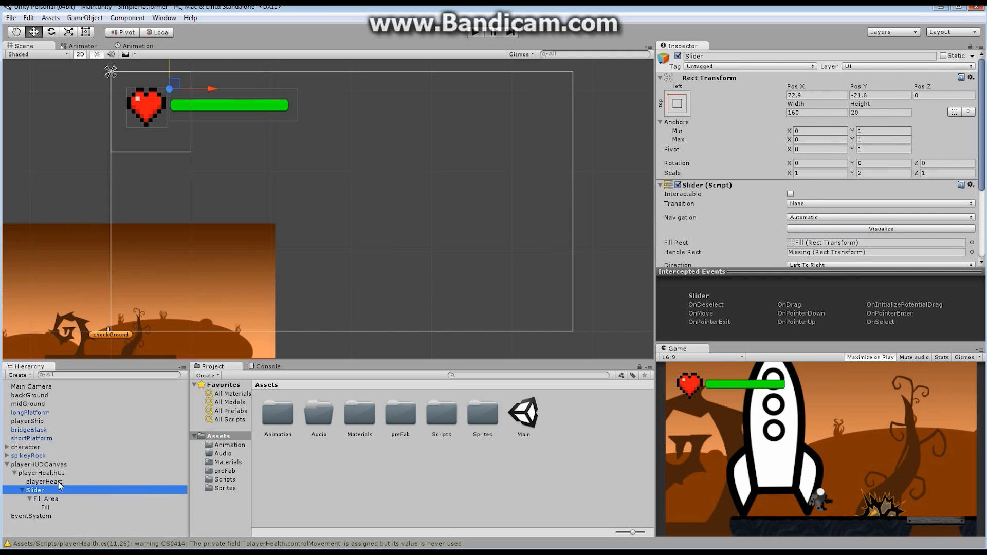
click(707, 56)
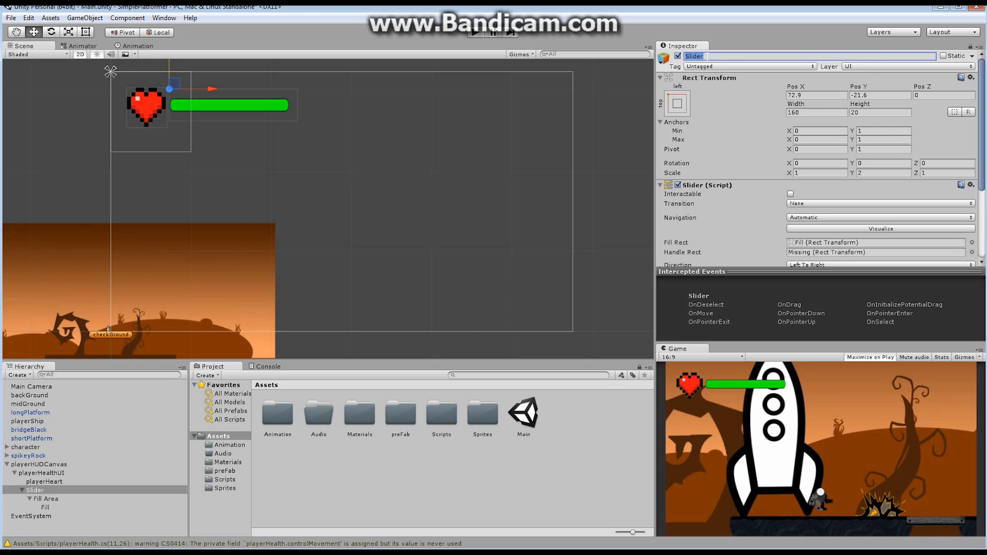
text(playerHealthSlider)
key(Return)
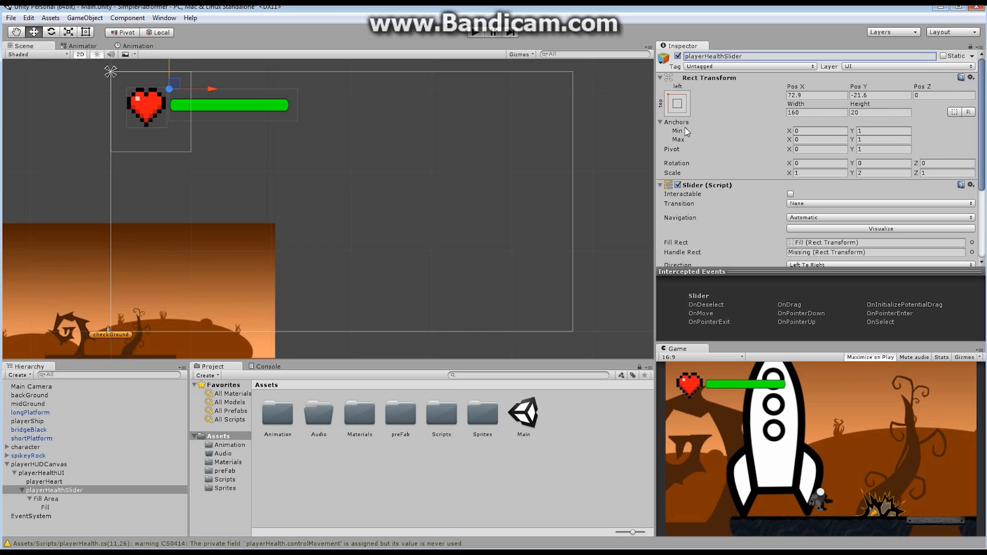
- Check the health bar in a play test, and set playerHealthUI's width to 500
click(473, 34)
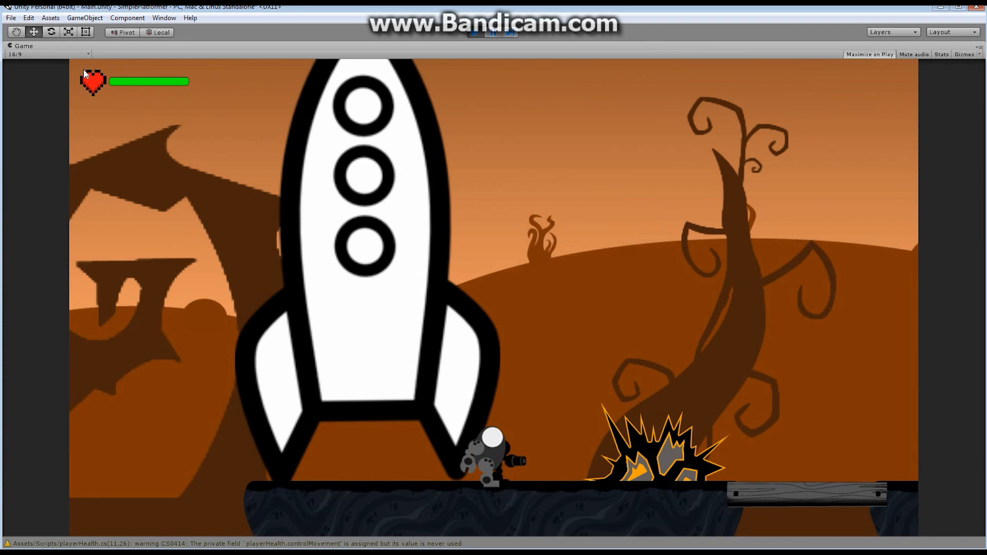
click(473, 35)
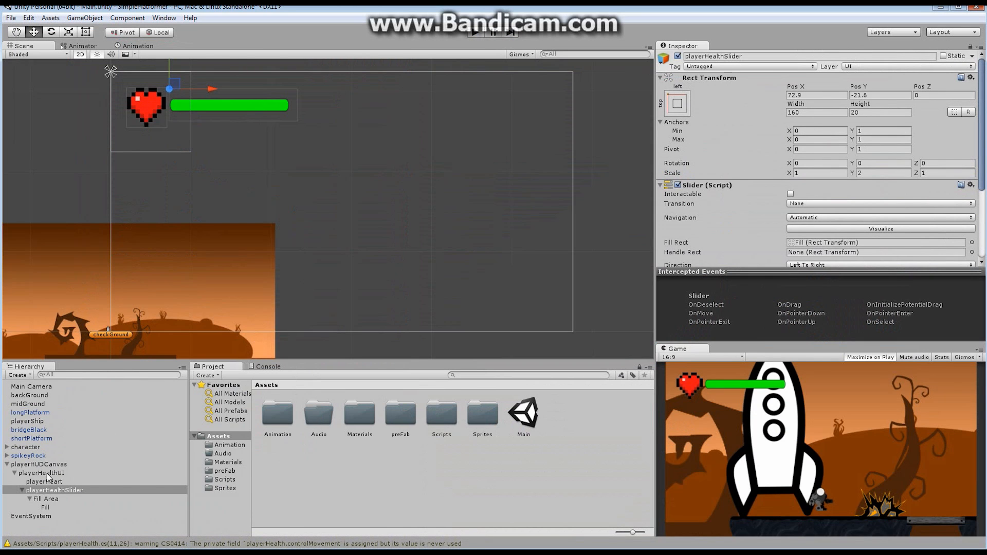
click(60, 472)
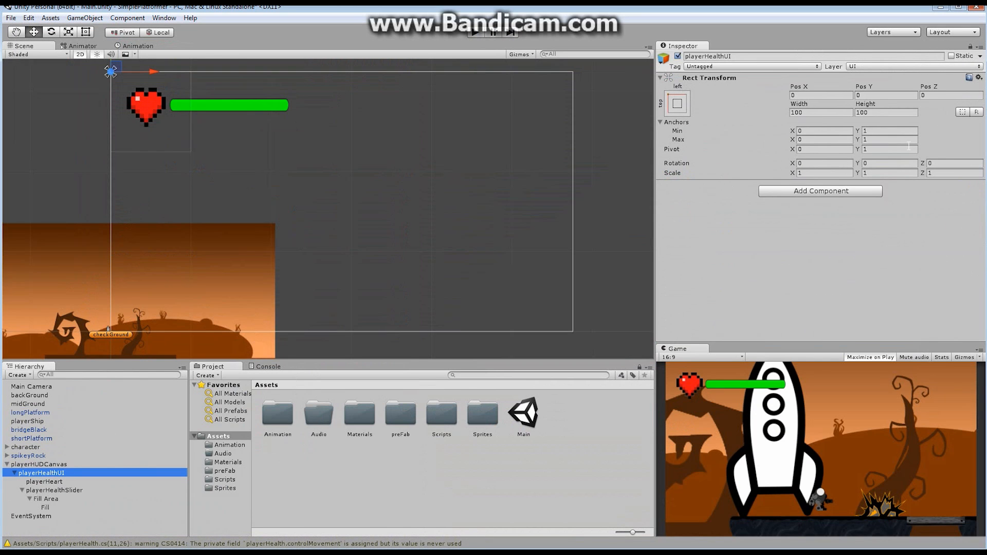
click(806, 112)
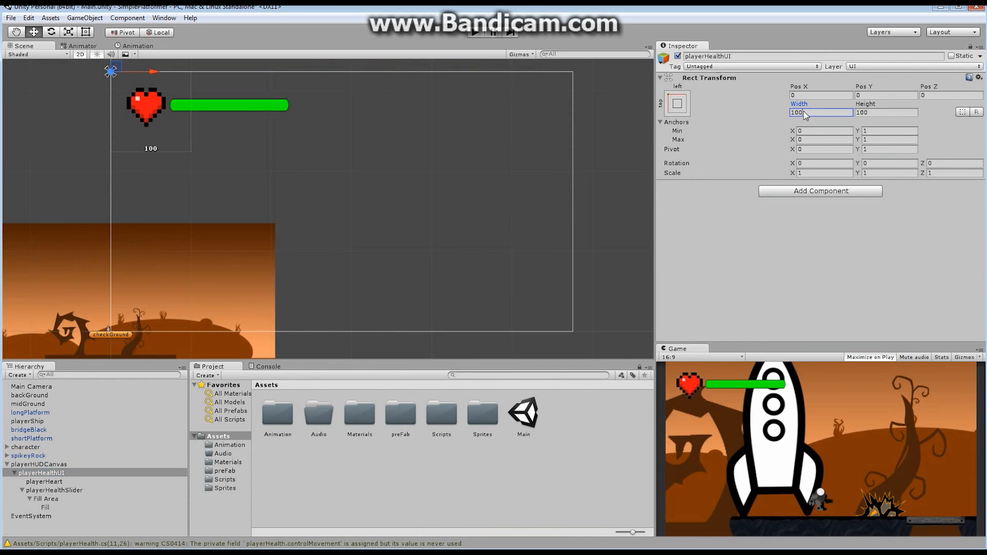
text(500)
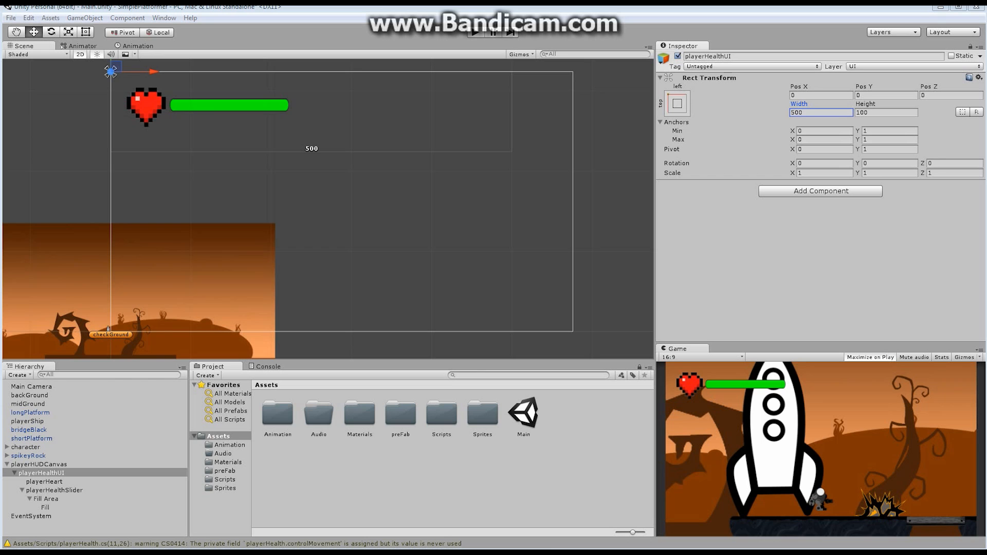
- Open the character's playerHealth script in MonoDevelop, close playerController.cs and shift the editor window aside to uncover the HUD heart
click(25, 449)
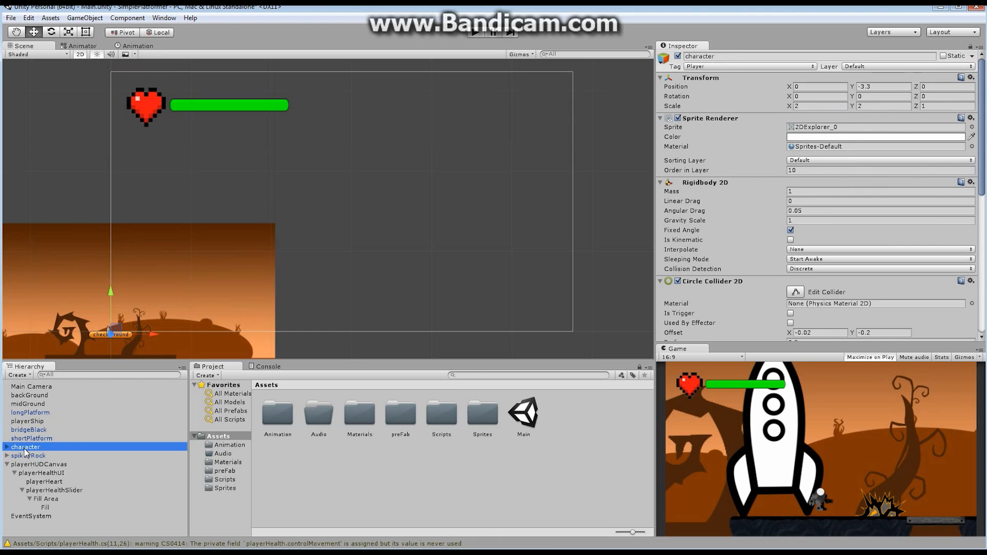
drag(982, 86, 983, 232)
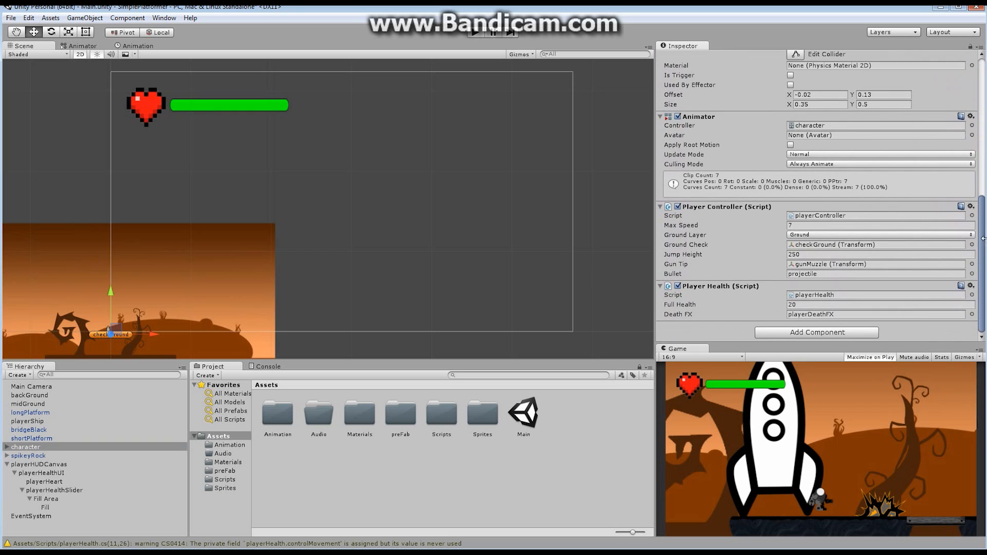
double_click(826, 297)
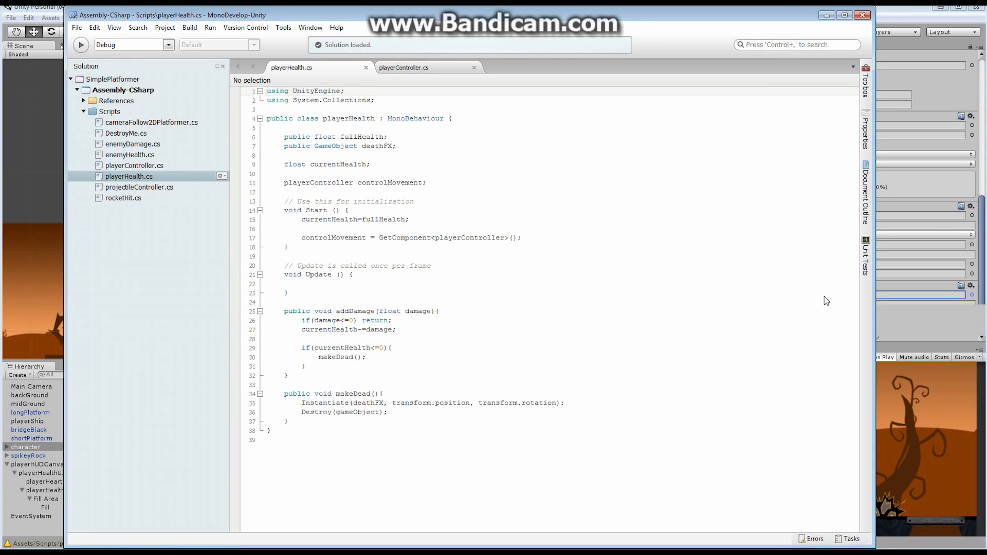
click(474, 68)
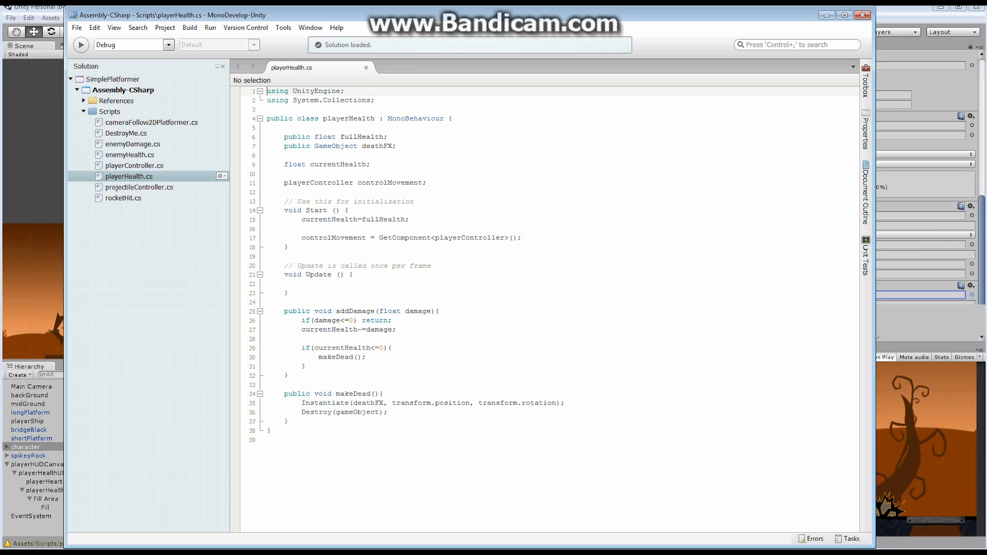
drag(352, 16, 517, 32)
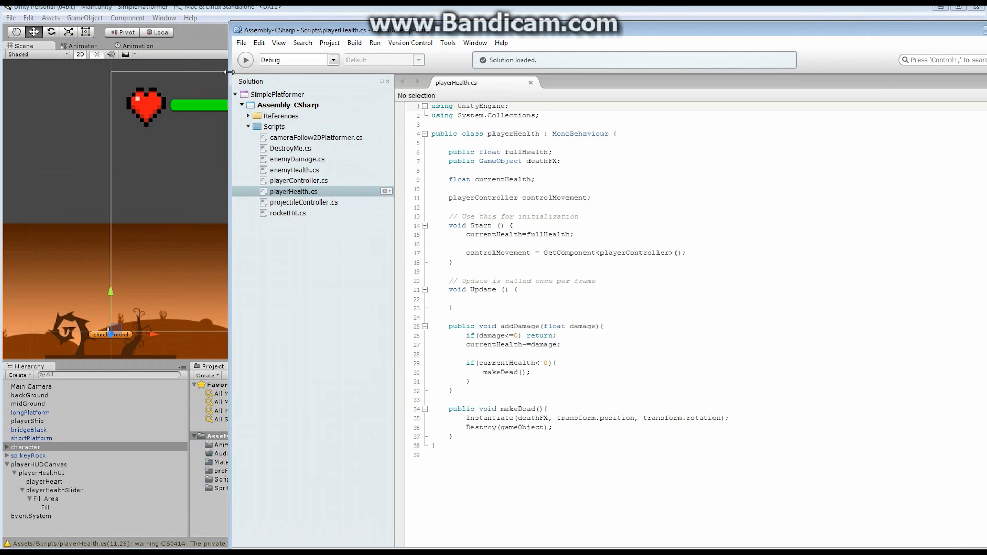
- Reposition the editor window, add the comment //HUD Variables below the controlMovement declaration, and begin a public declaration under it
drag(631, 34, 531, 22)
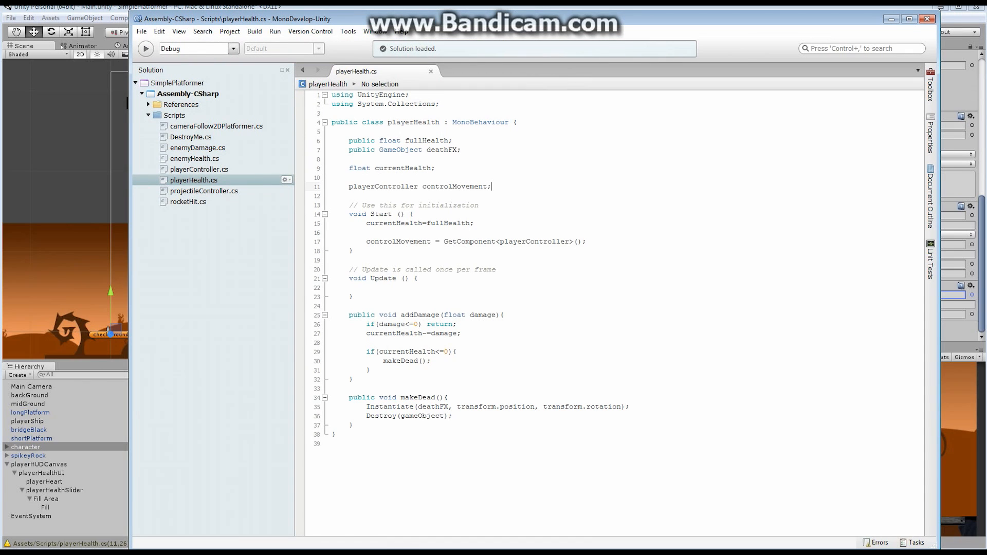
key(Return)
key(Return)
text(//)
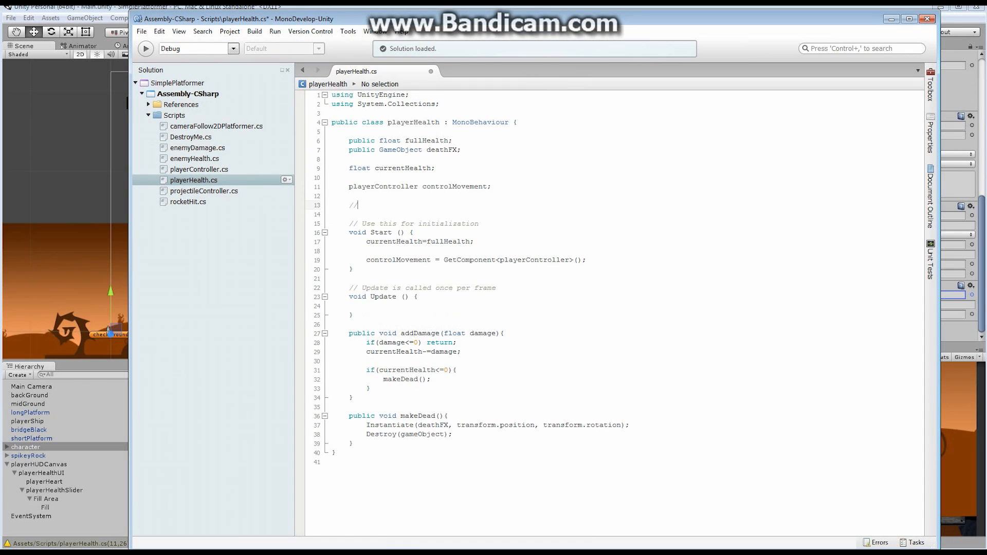
text(HUD Variables)
key(Return)
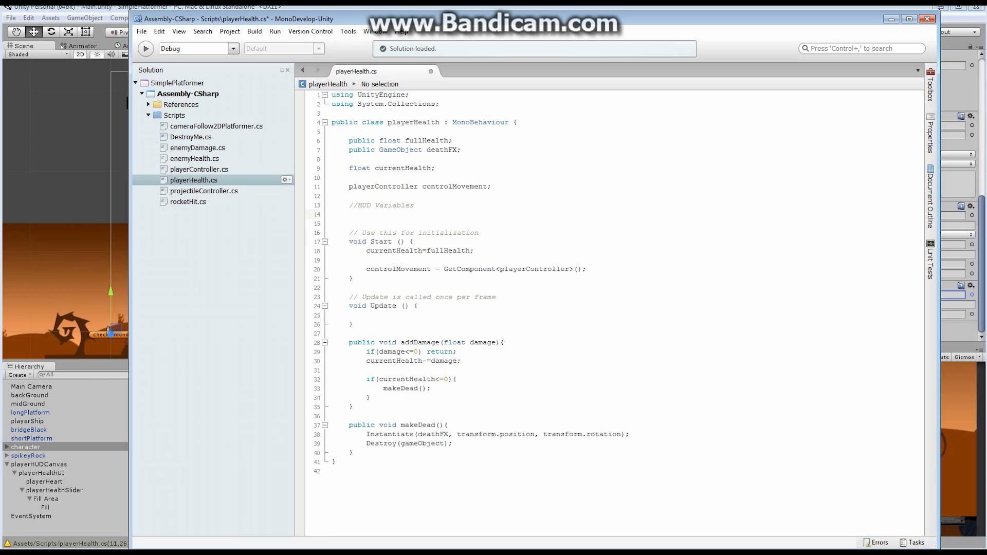
text(public)
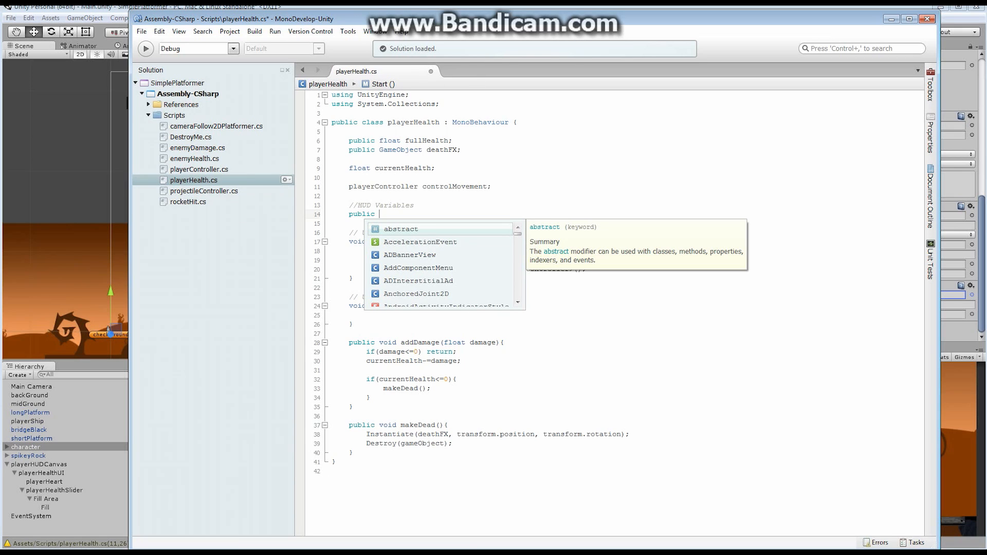
- Import the UI namespace by adding using UnityEngine.UI; below the System.Collections line
click(440, 104)
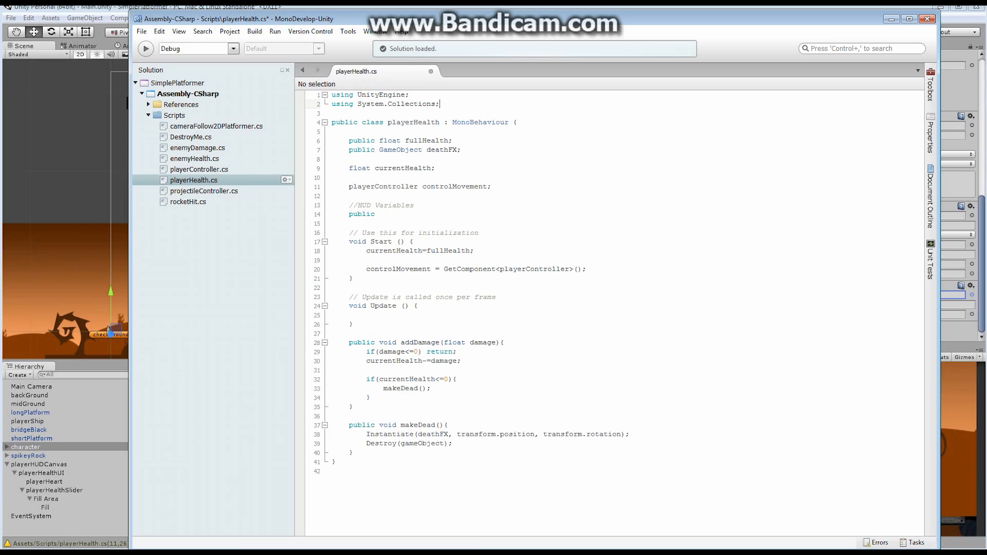
key(Return)
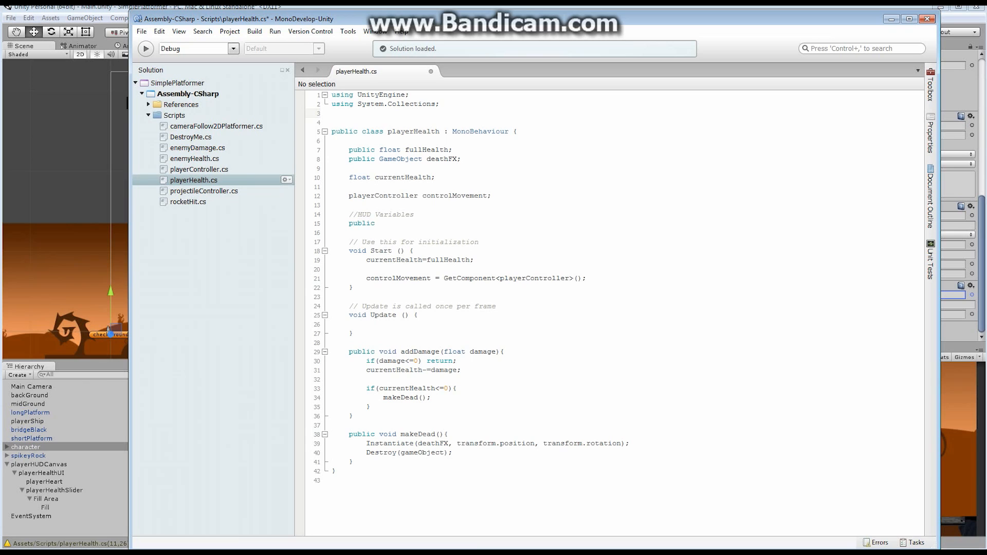
text(usn)
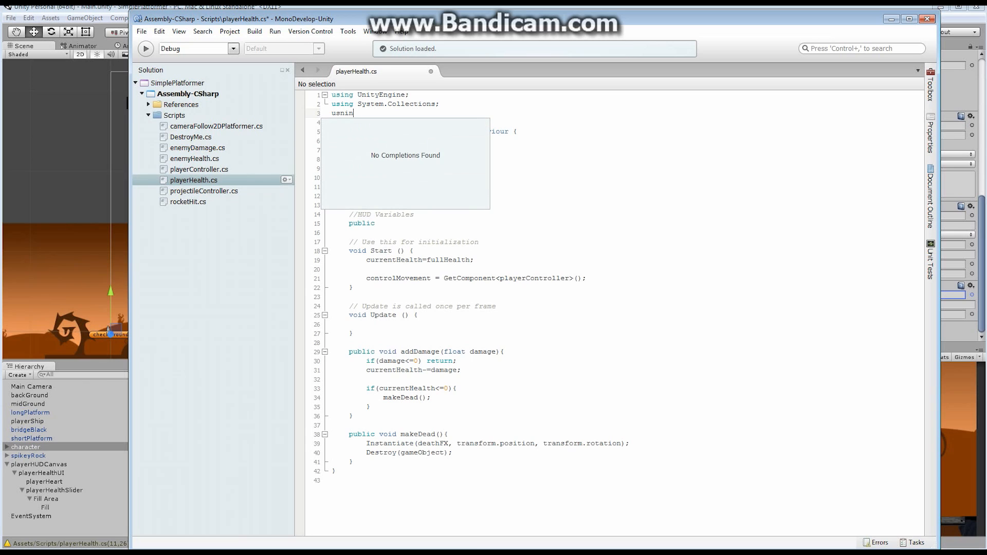
key(BackSpace)
text(ing )
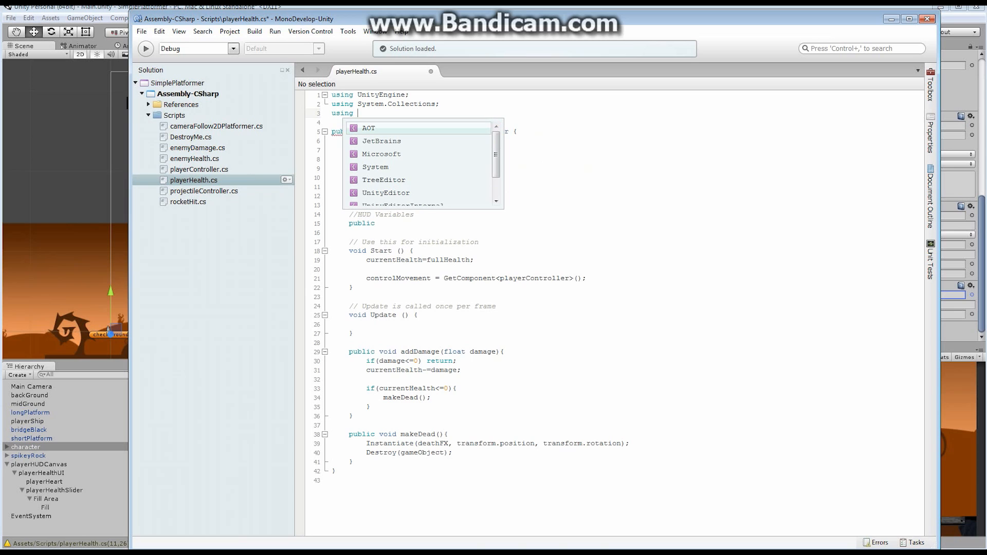
text(Unity)
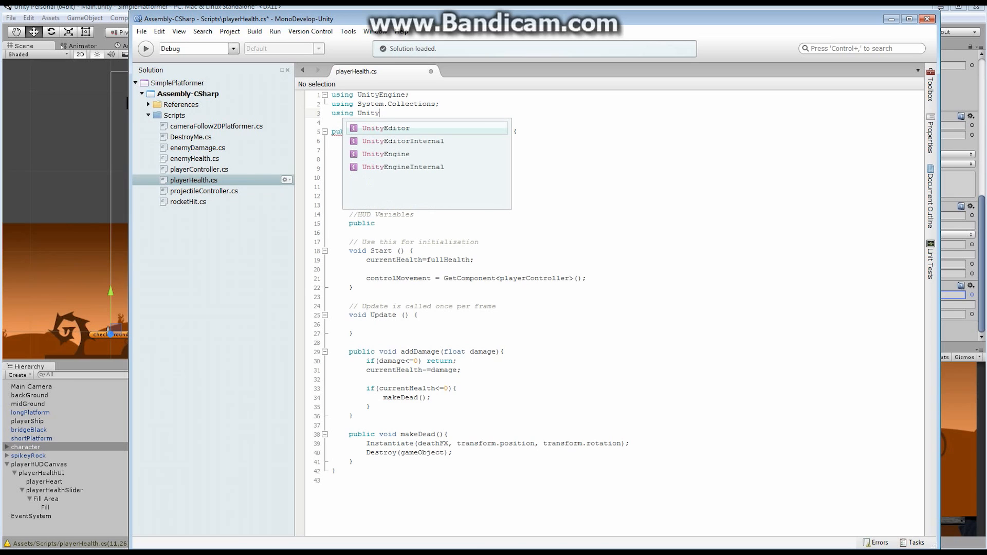
key(Down)
key(Down)
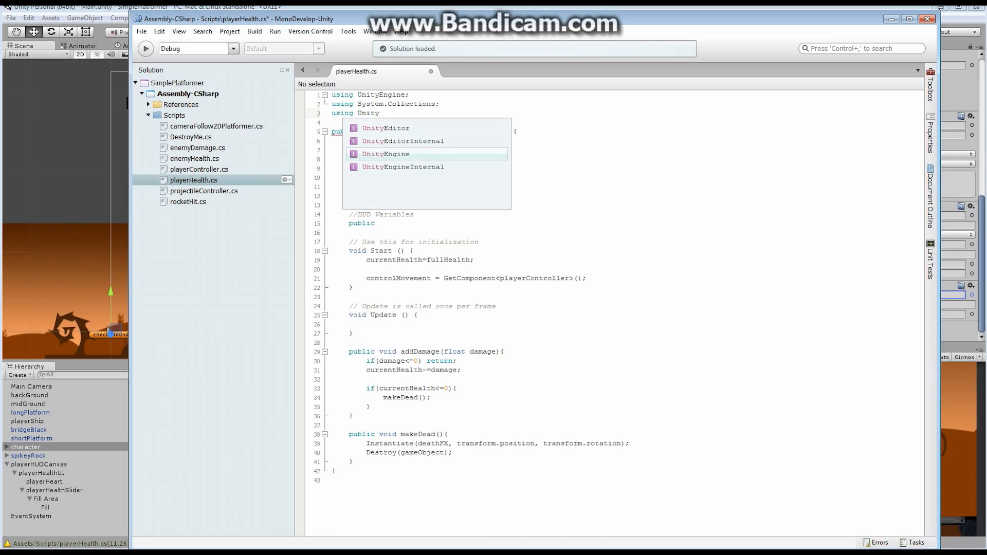
key(Return)
text(.U)
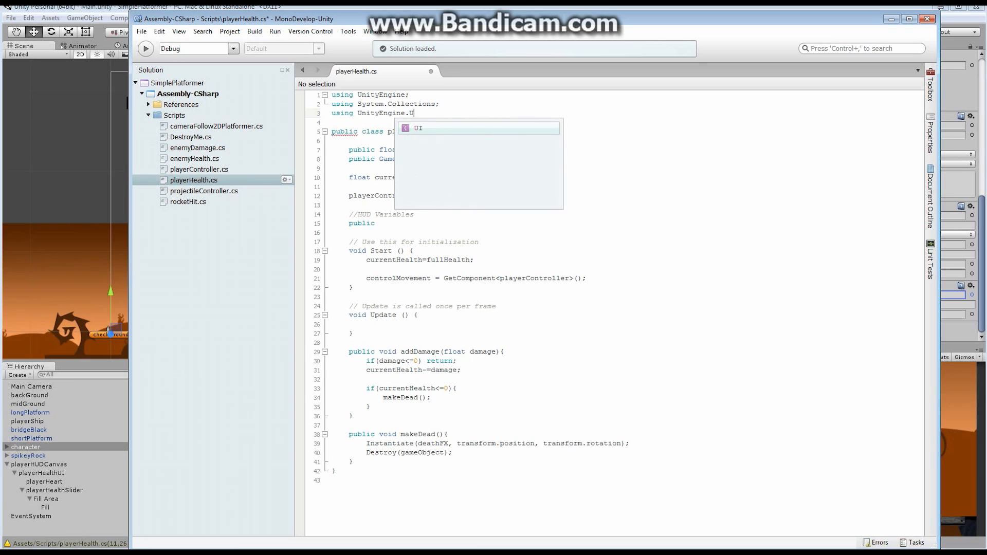
text(I;)
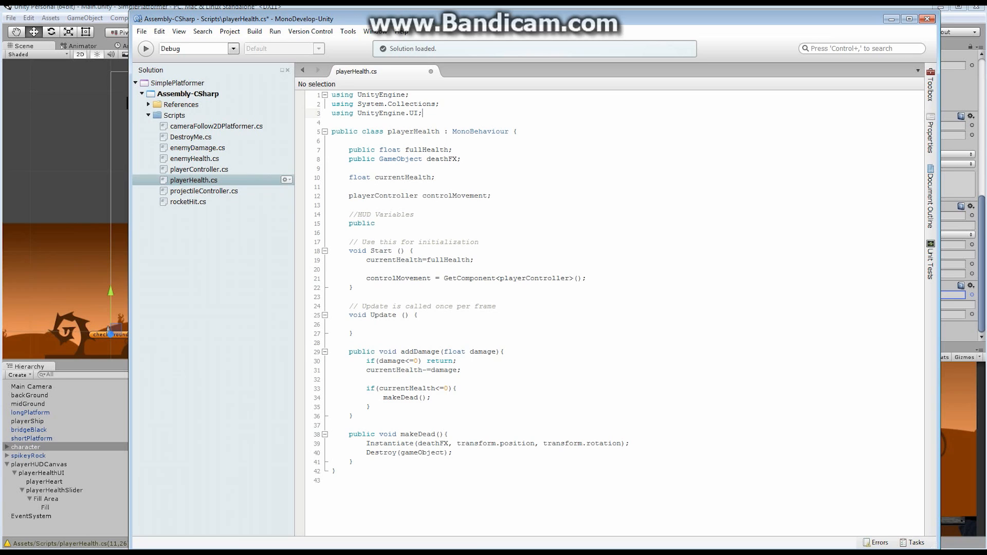
- Complete the public declaration under the HUD Variables comment as public Slider healthSlider;
click(379, 223)
text(Slider)
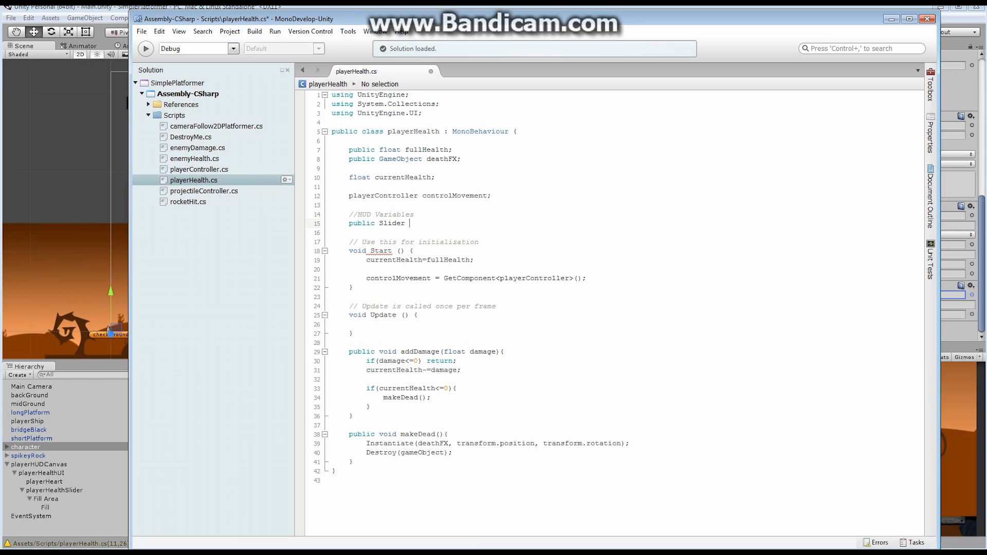
text( healthSlider;)
- In Start, remove the blank line above the controlMovement assignment and add the comment //HUD Initilization below that assignment
click(367, 269)
key(BackSpace)
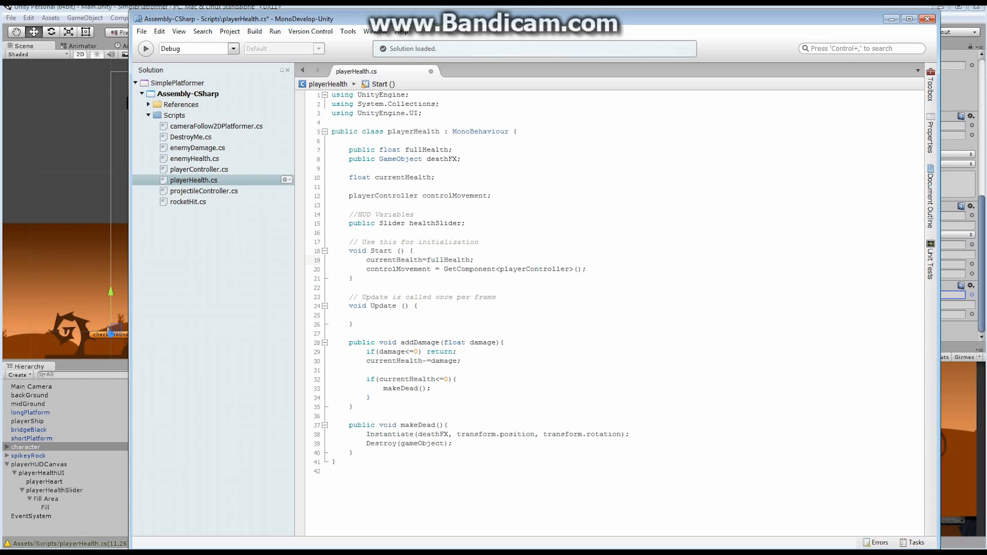
key(Return)
key(Return)
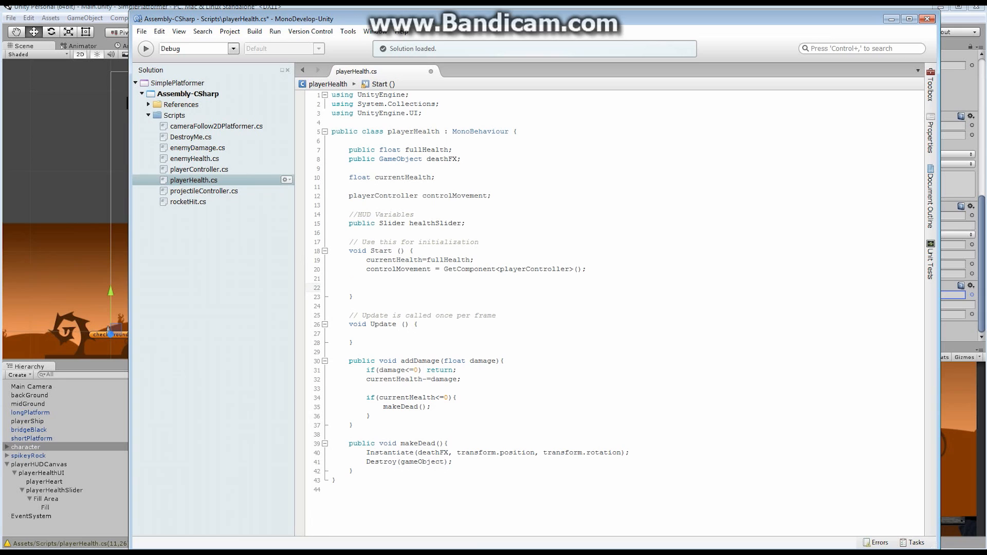
text(//HU)
text(D )
text(I)
text(n)
text(iti)
text(lia)
text(za)
text(tion)
key(Return)
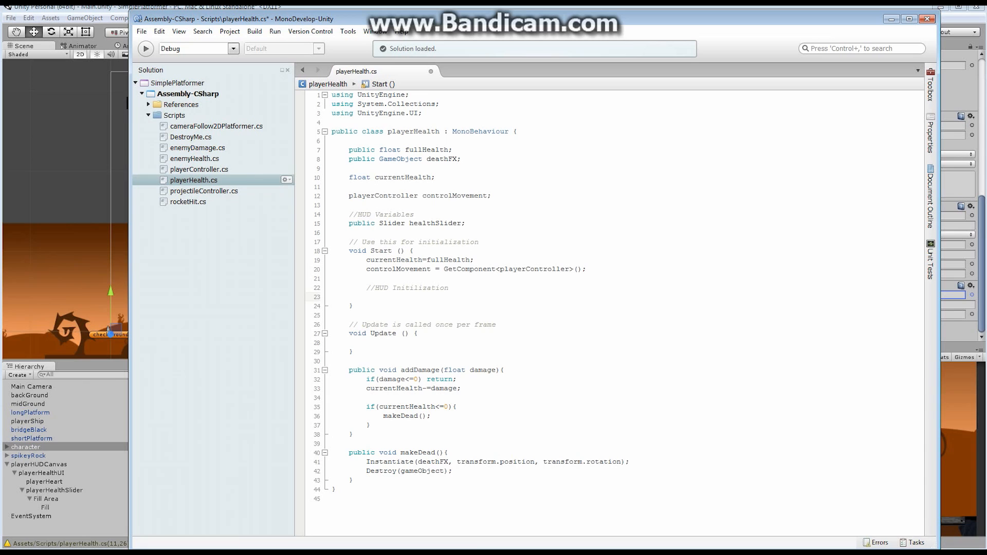
- Under the HUD Initilization comment, add the statement healthSlider.maxValue=fullHealth;
text(he)
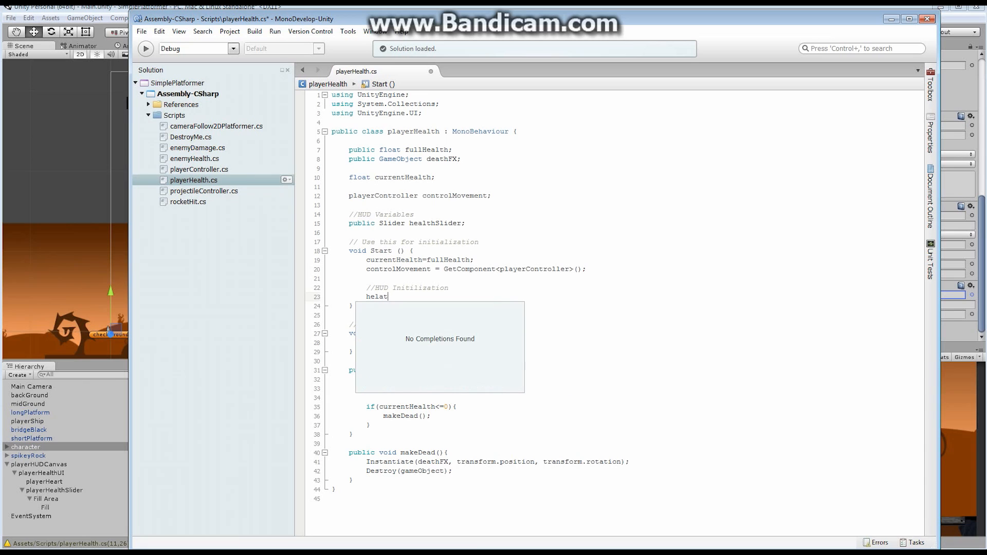
text(alth)
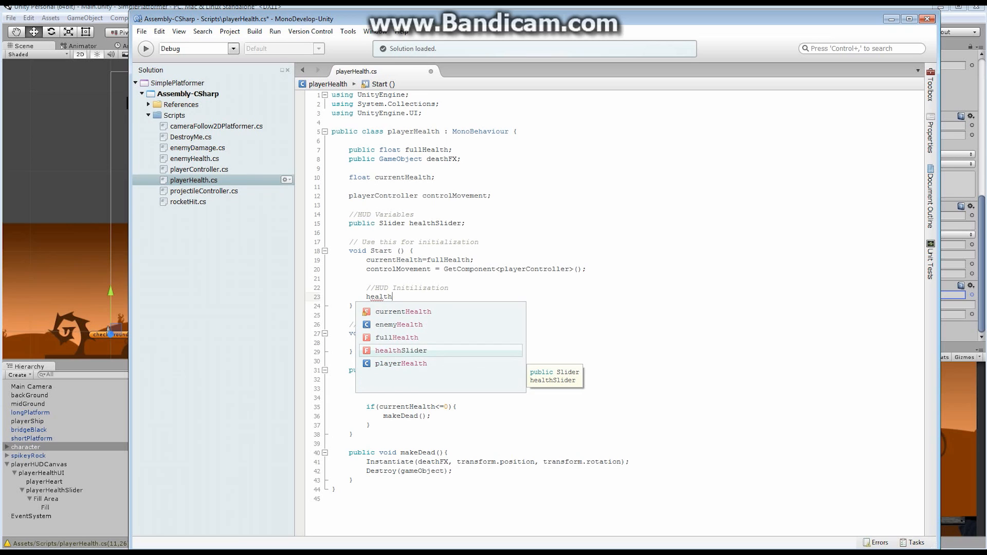
key(Return)
text(.)
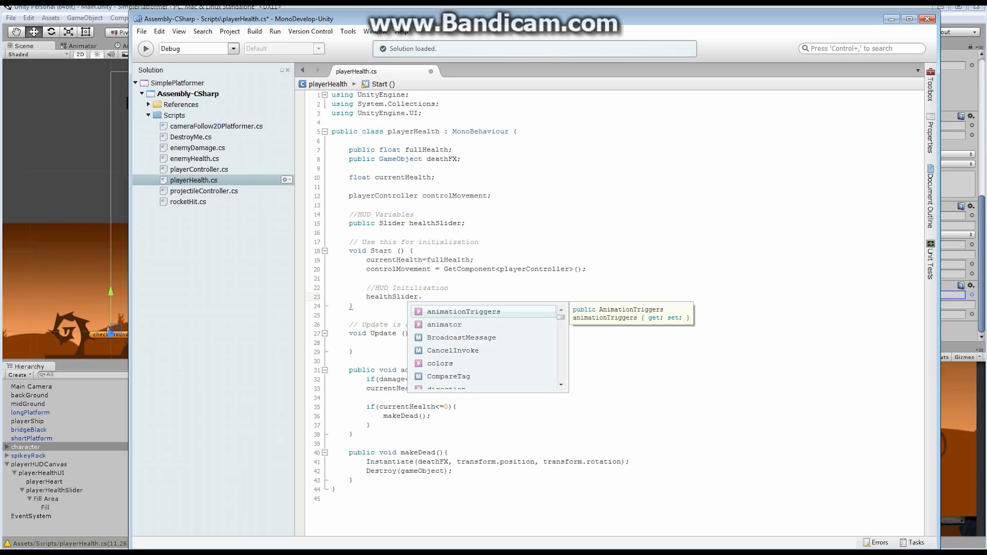
text(m)
key(Return)
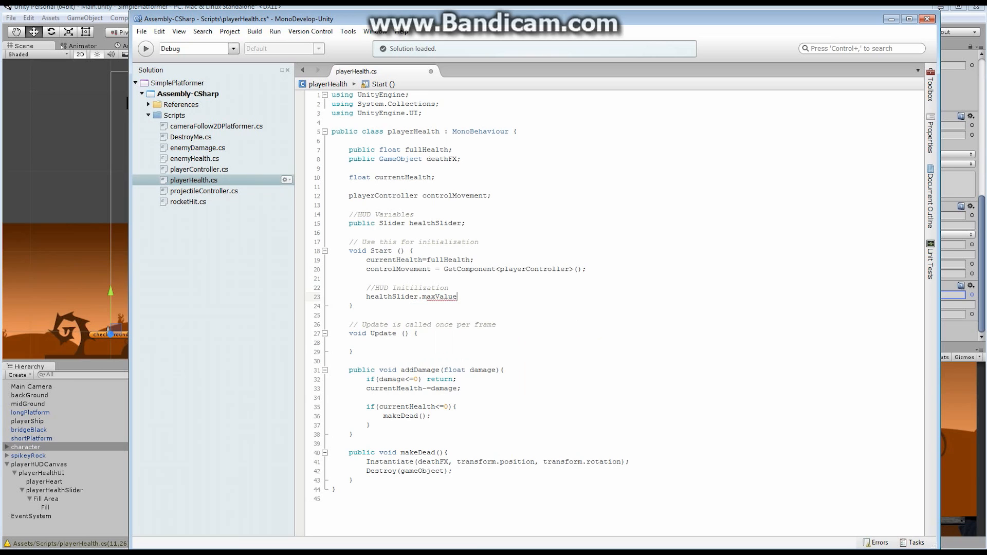
text(=full)
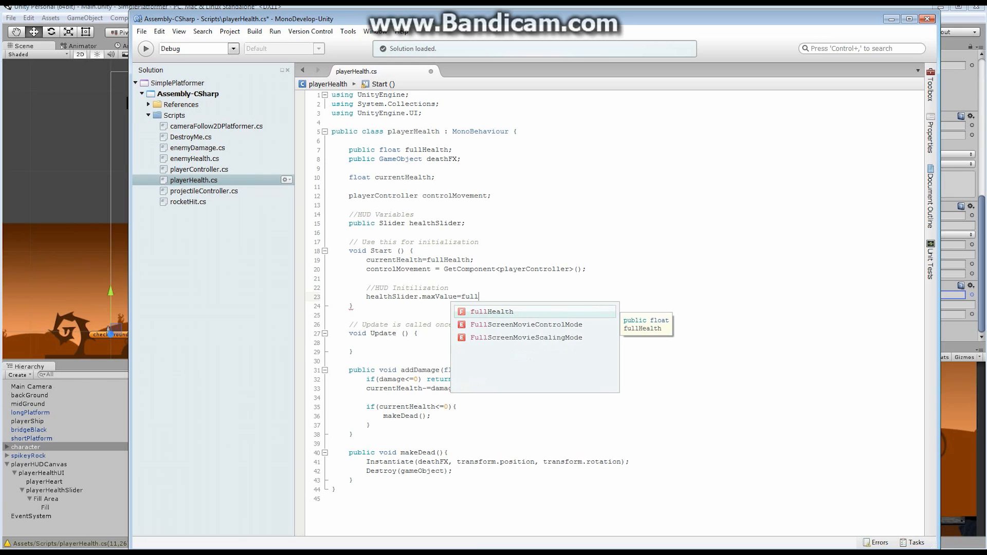
key(Return)
text(;)
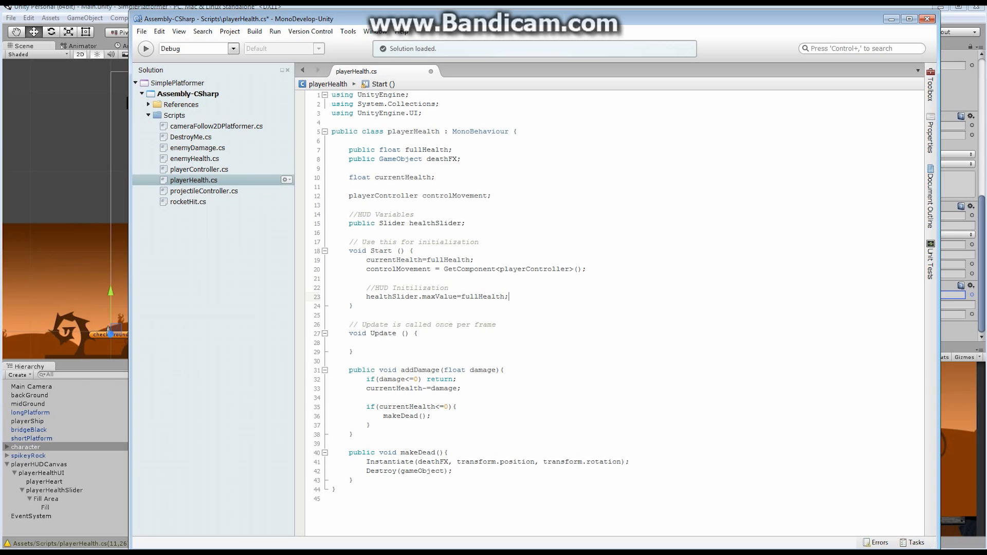
- Add the statement healthSlider.value=fullHealth; on the line below the maxValue assignment in Start
key(Return)
text(heal)
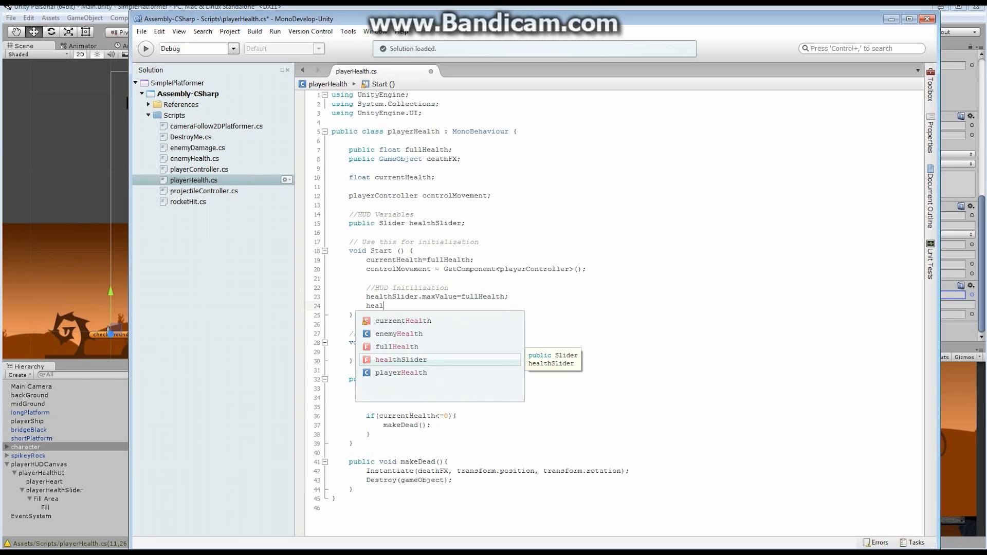
key(Return)
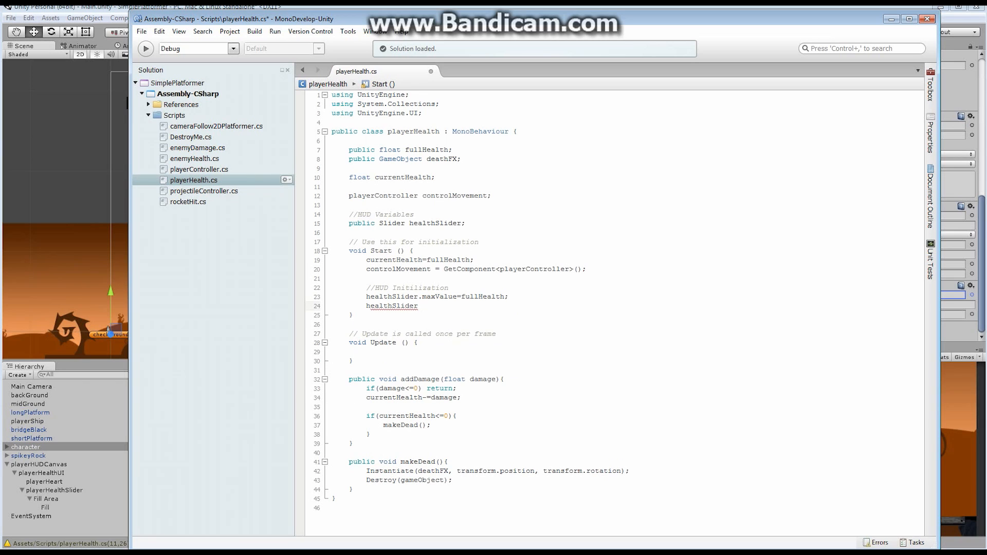
text(.v)
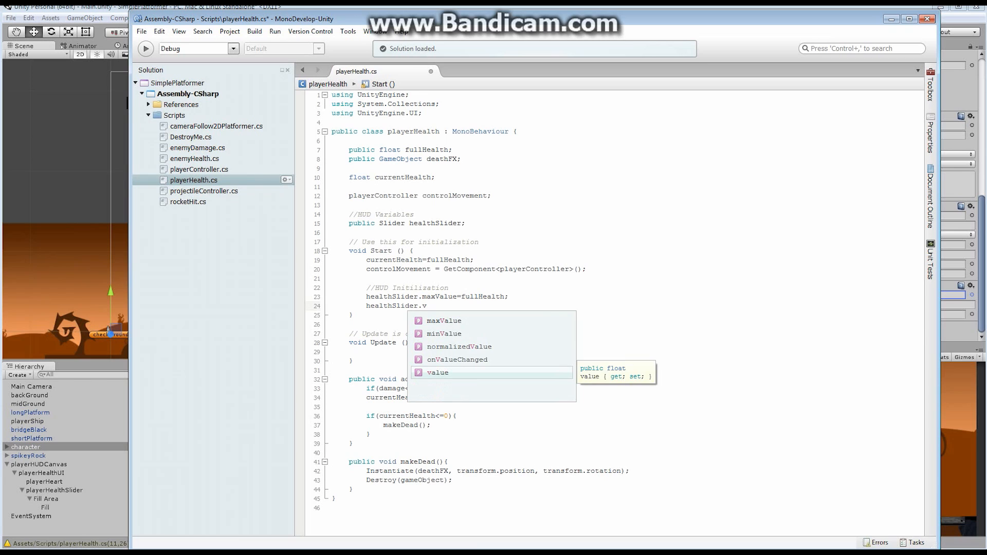
key(Return)
text(=)
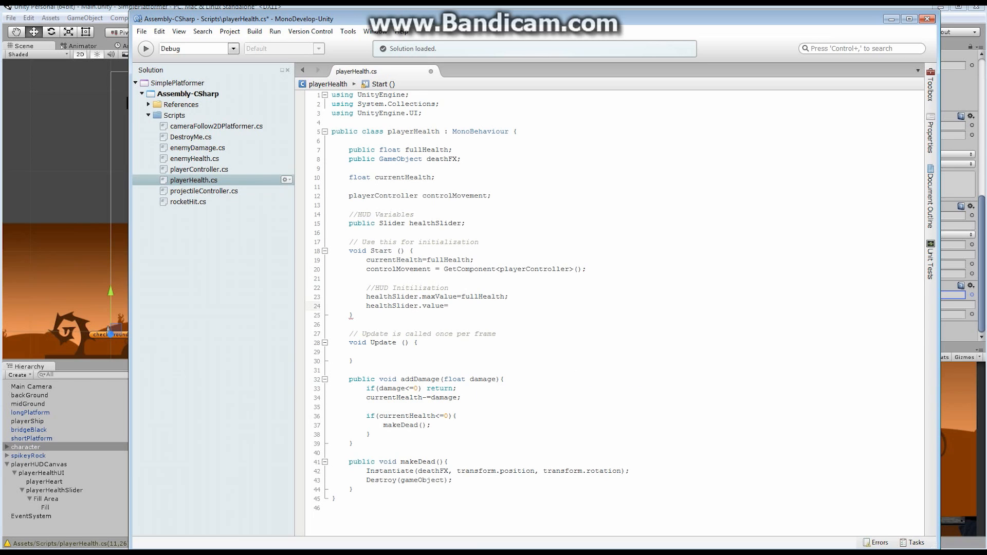
text(full)
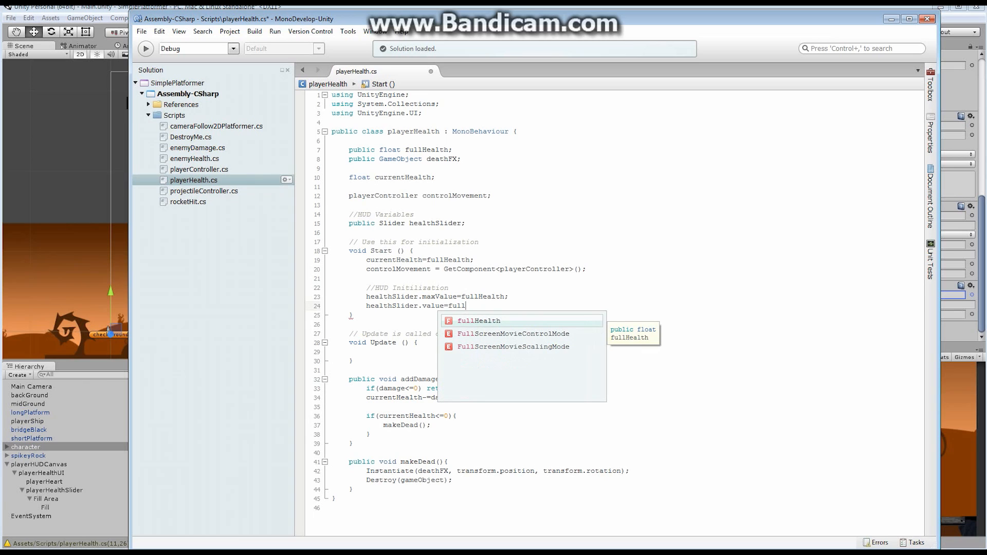
key(Return)
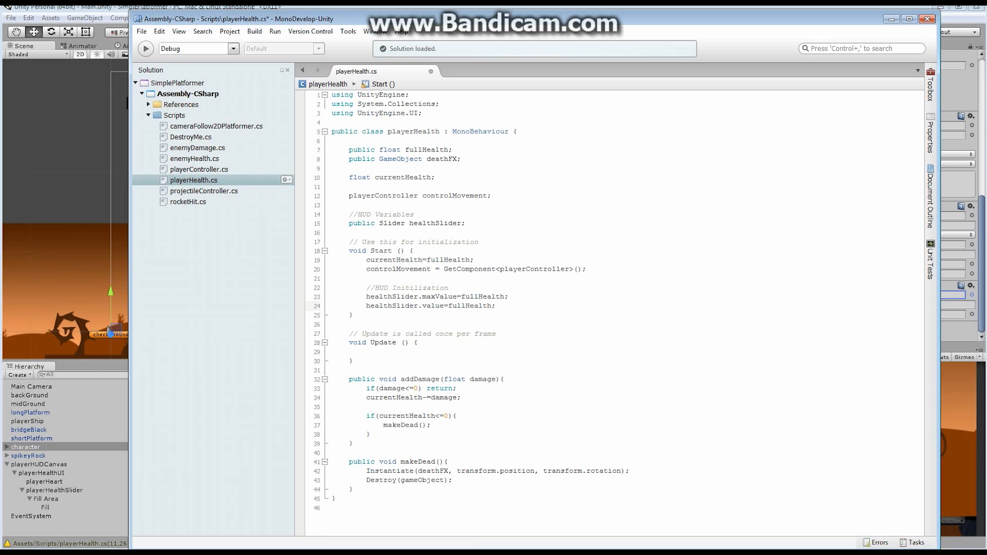
- In addDamage, add healthSlider.value = currentHealth; directly after the line that subtracts damage from currentHealth
click(462, 398)
key(Return)
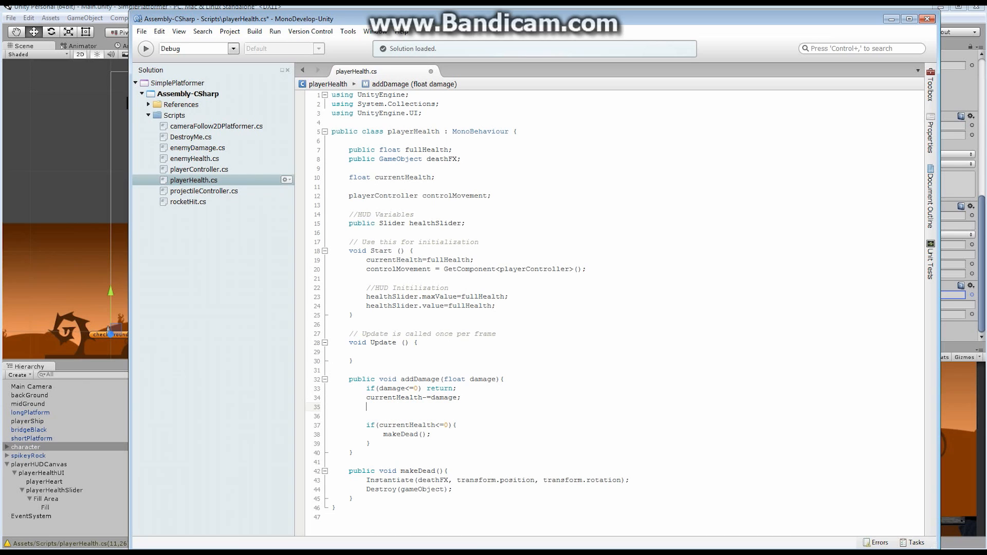
text(healt)
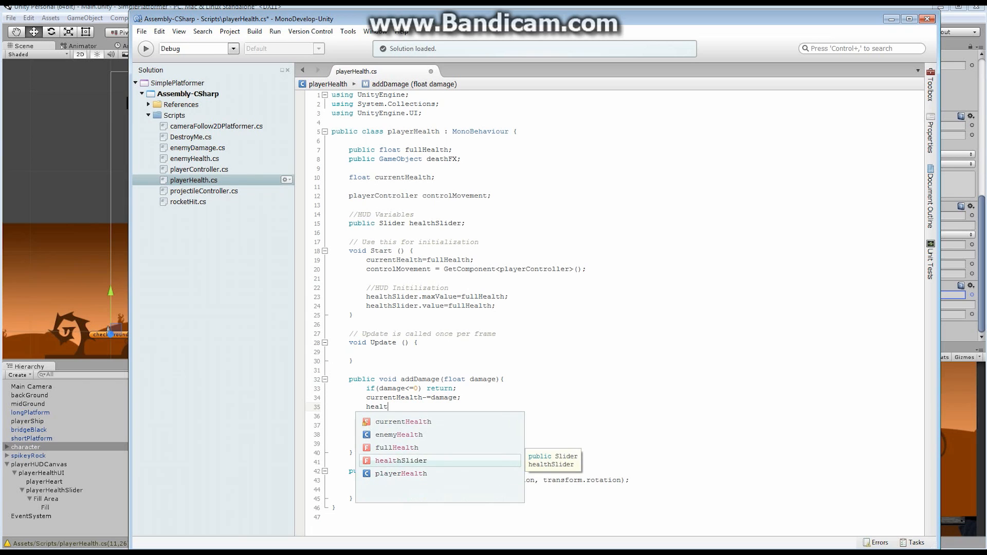
key(Return)
text(.va)
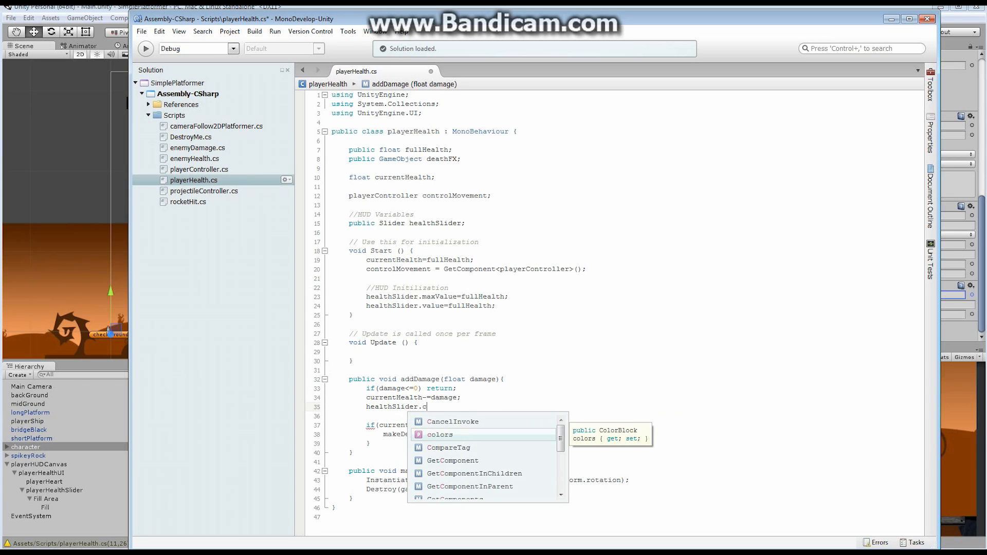
key(Return)
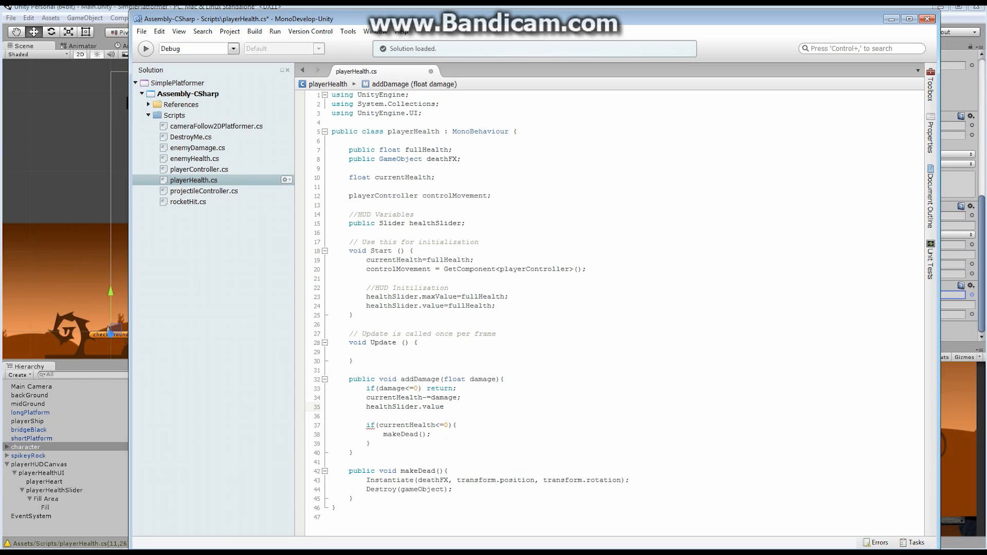
text(= cur)
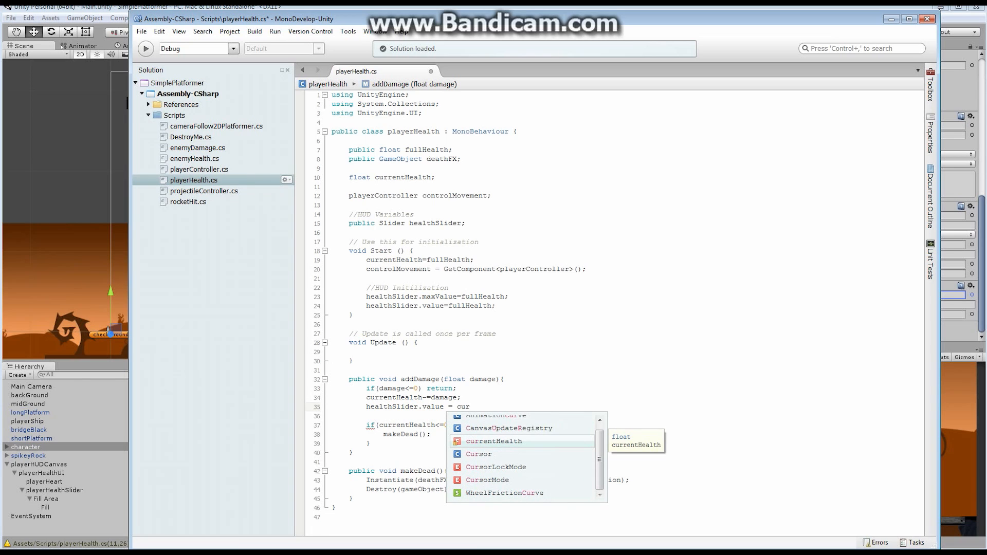
key(Return)
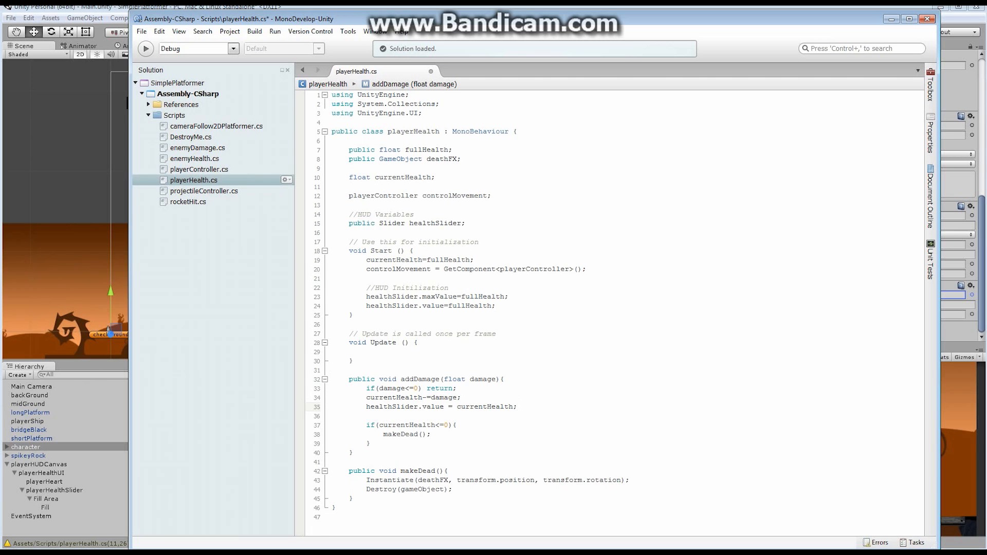
- Save the playerHealth script and, back in Unity, assign playerHealthSlider to the Health Slider reference of the character's Player Health component
click(141, 31)
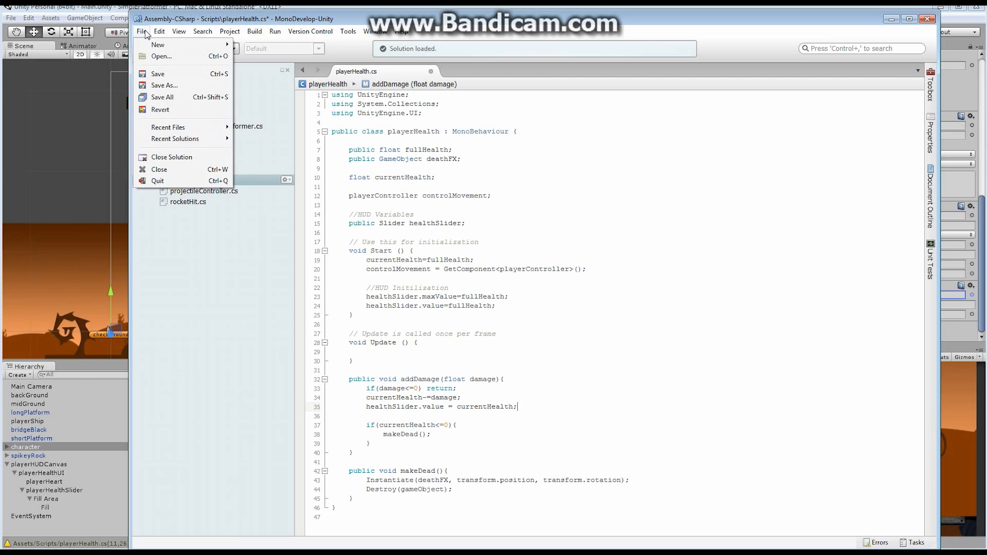
click(159, 73)
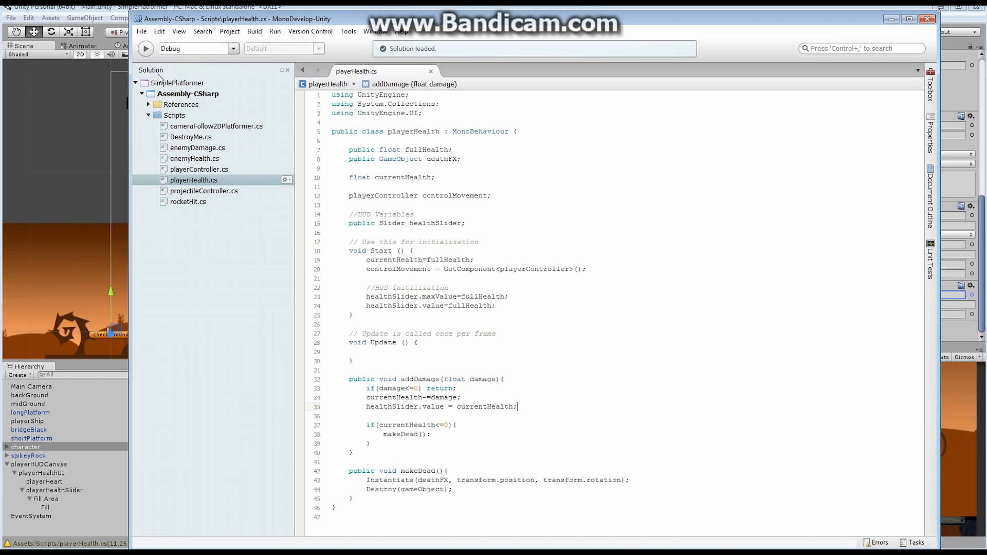
click(892, 19)
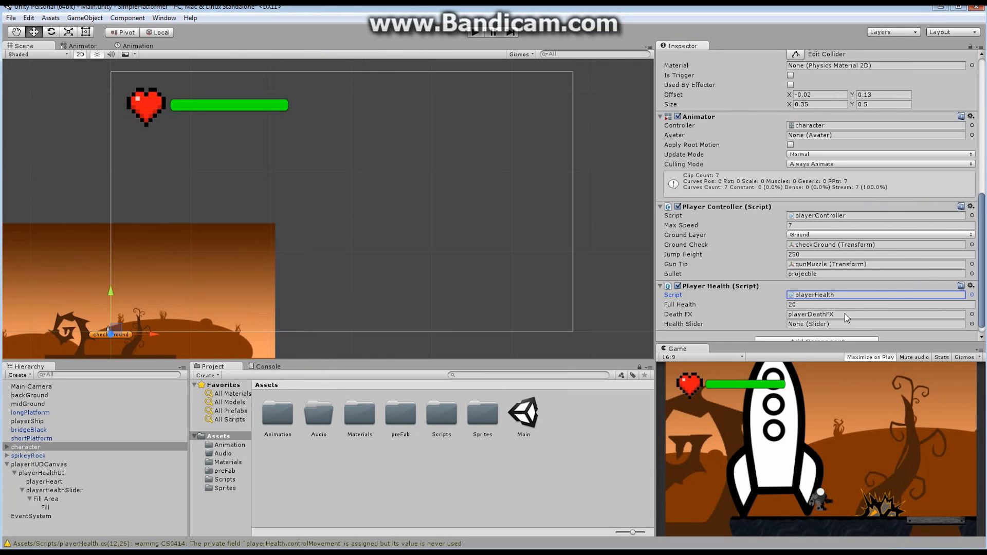
click(68, 491)
mouse_move(68, 491)
mouse_down()
mouse_move(129, 463)
mouse_move(777, 322)
mouse_move(795, 330)
mouse_up()
- Examine the platform area of the scene around the rocket, character and spiky rock at close range
key(q)
alt+drag(193, 301, 329, 247)
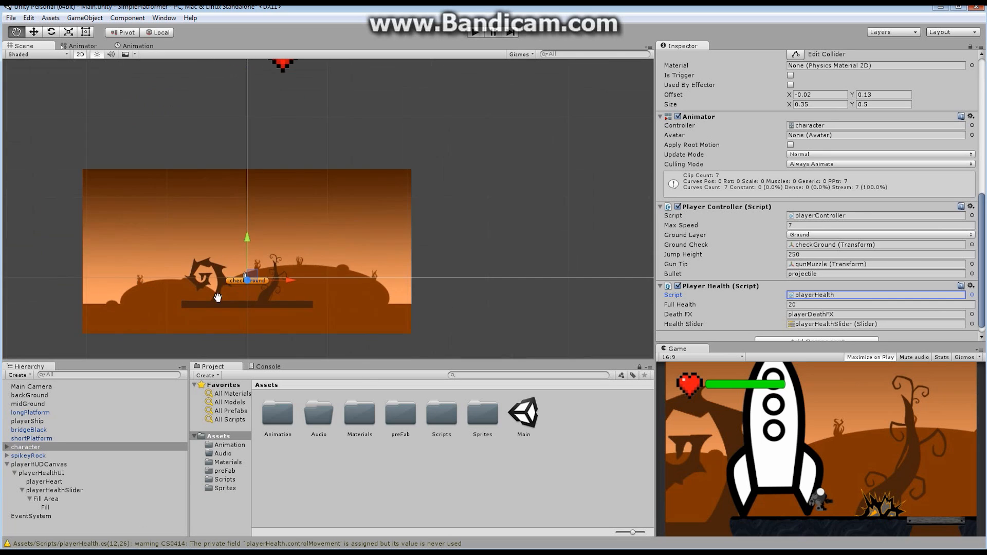
alt+right_drag(218, 298, 377, 295)
alt+drag(377, 295, 472, 150)
alt+drag(252, 231, 305, 205)
alt+right_drag(305, 204, 489, 226)
alt+right_drag(360, 226, 489, 203)
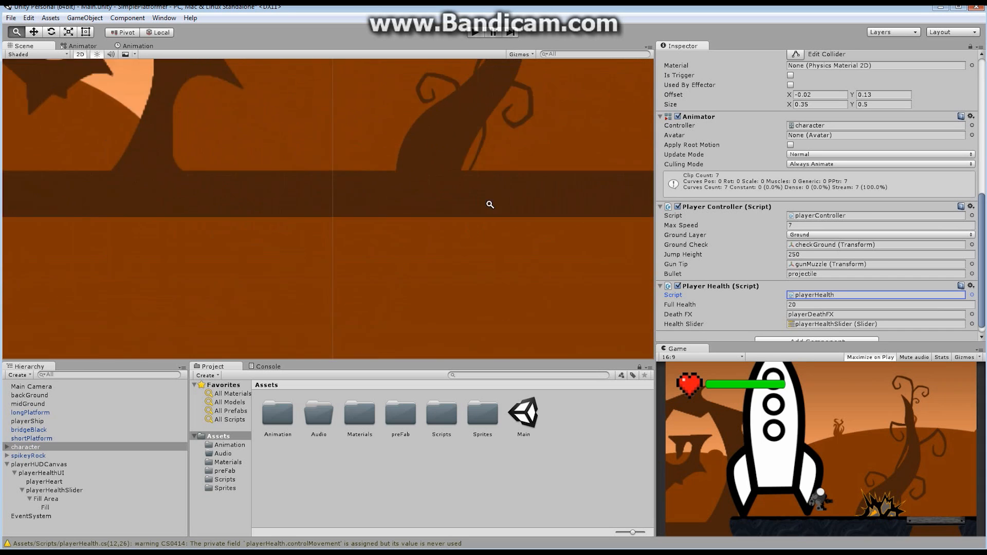
alt+drag(394, 216, 360, 332)
alt+drag(347, 219, 322, 289)
alt+right_drag(322, 291, 475, 262)
alt+drag(315, 293, 386, 238)
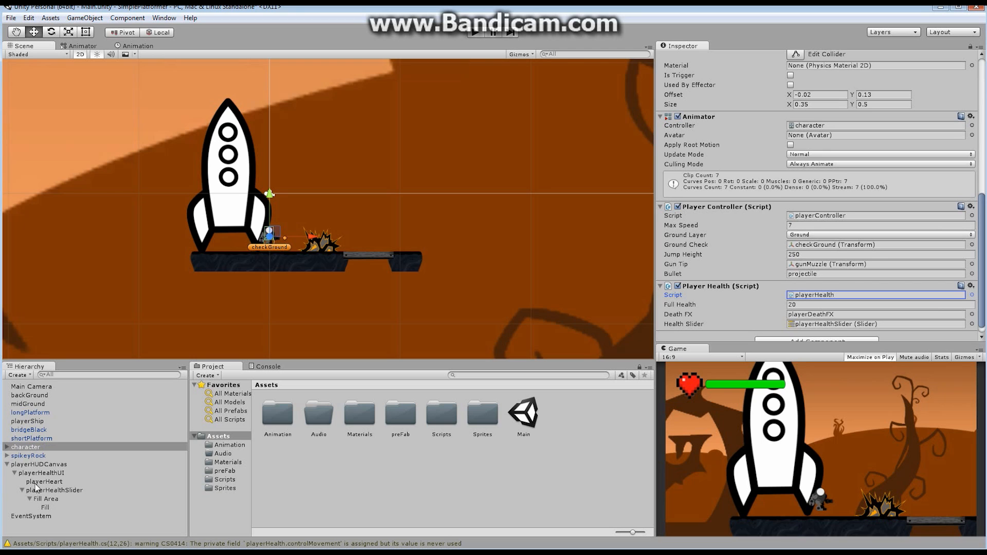
- Set the Damage of spikeyRock's Enemy Damage script to 1
click(32, 456)
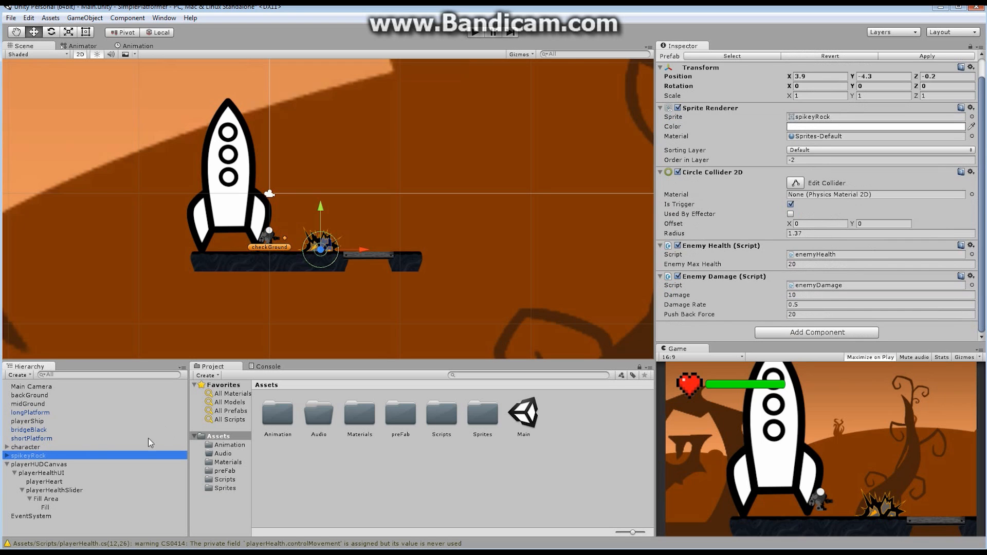
key(f)
key(f)
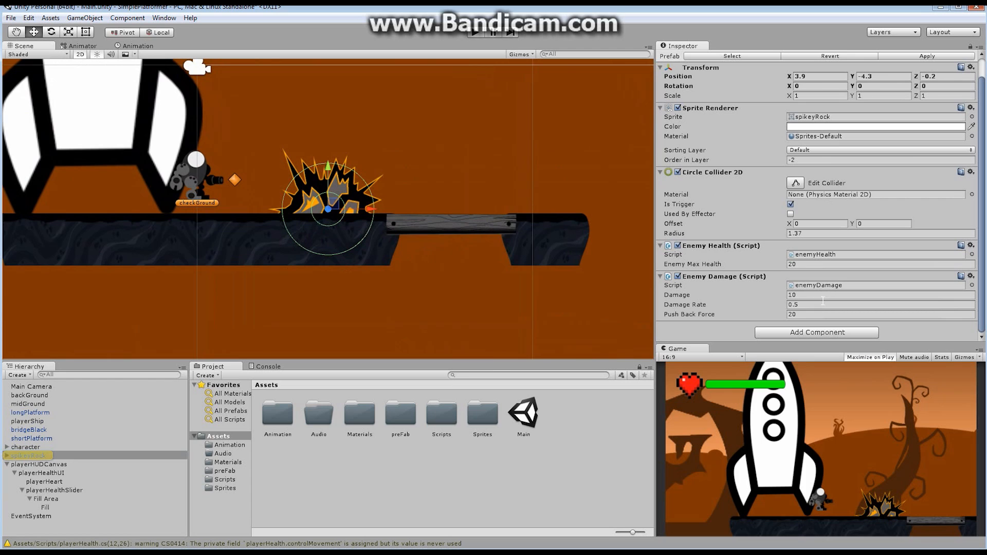
click(797, 294)
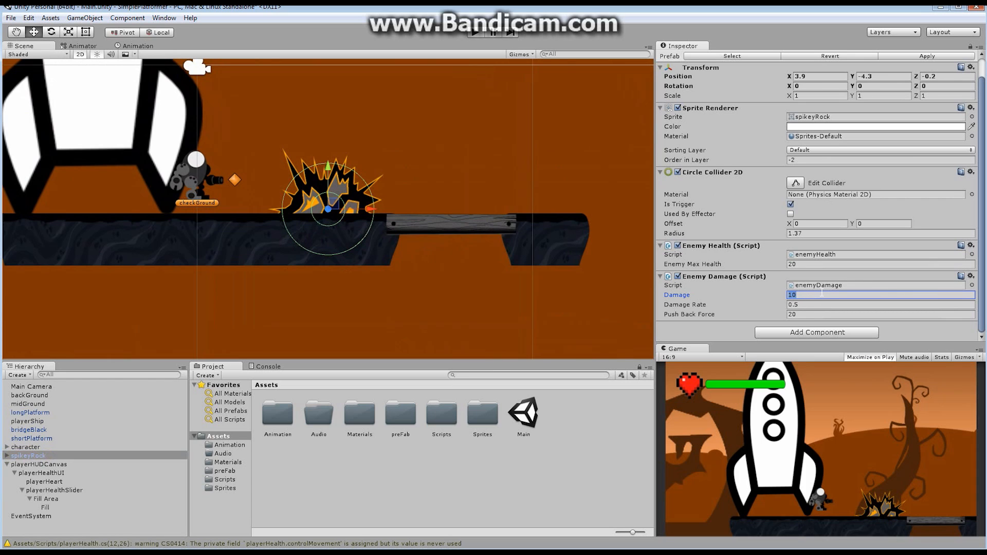
text(1)
- Run the game, walk the character into the spiky rock to test the health bar, and stop the game
click(475, 33)
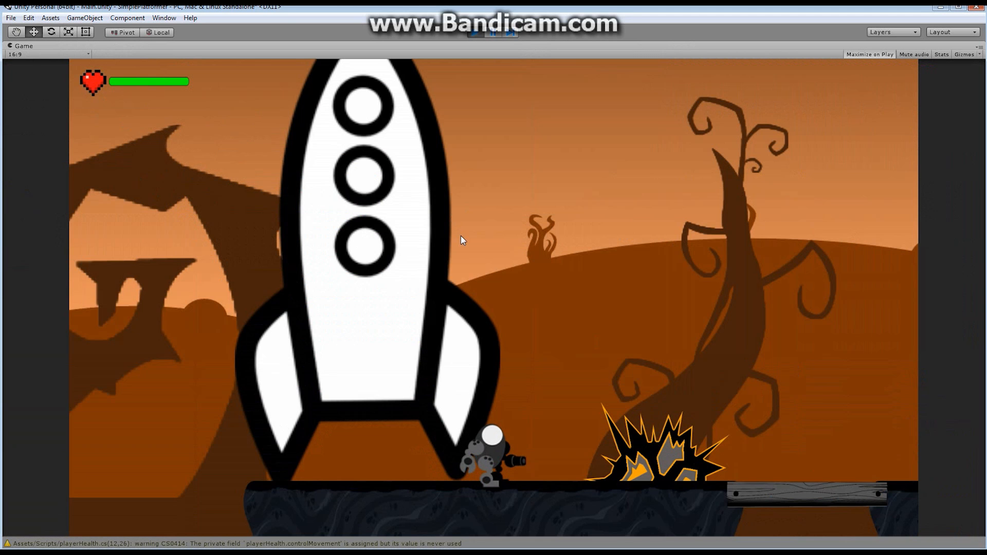
key(d)
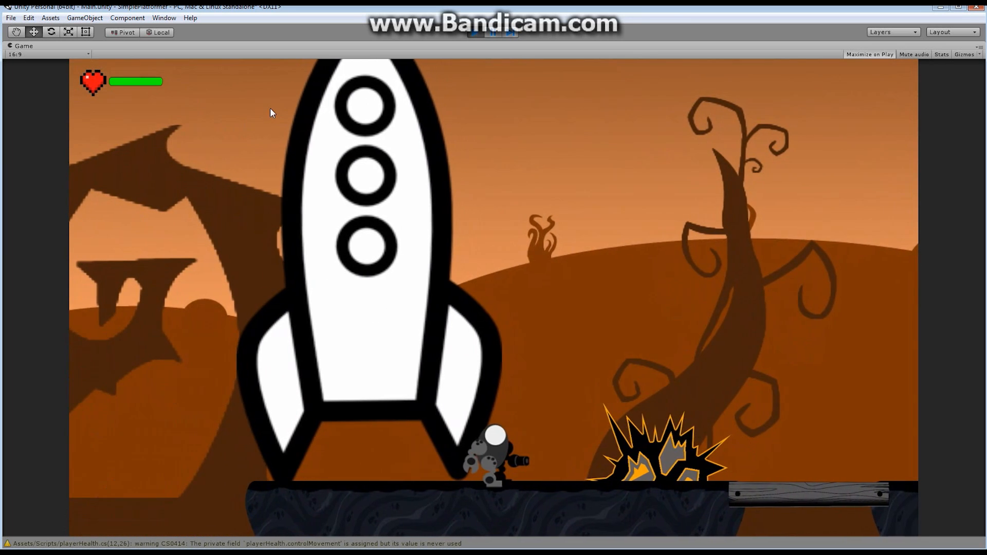
click(476, 33)
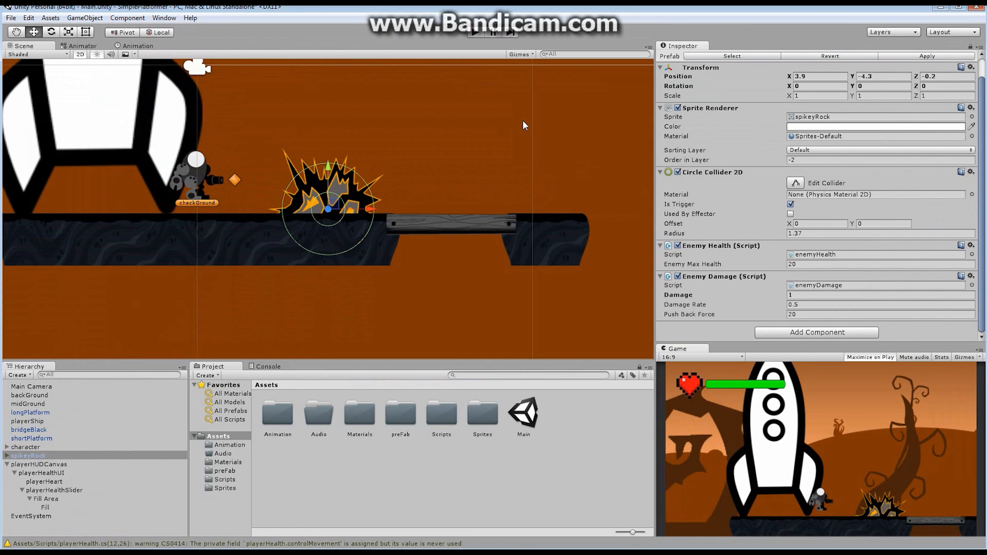